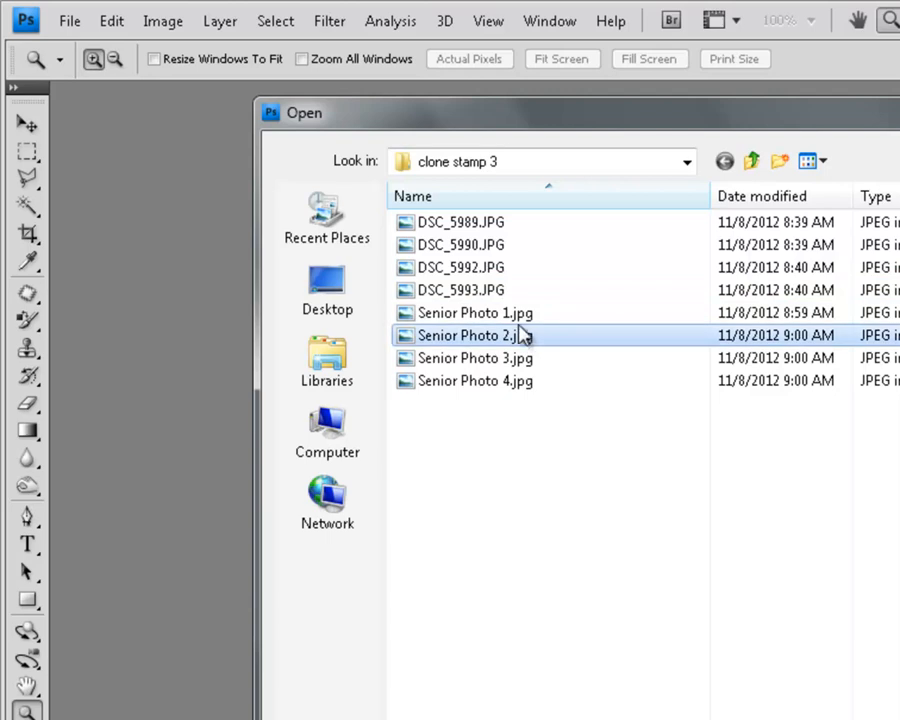
# Step: Open Senior Photo 1.jpg from the clone stamp 3 folder
pyautogui.click(515, 312)
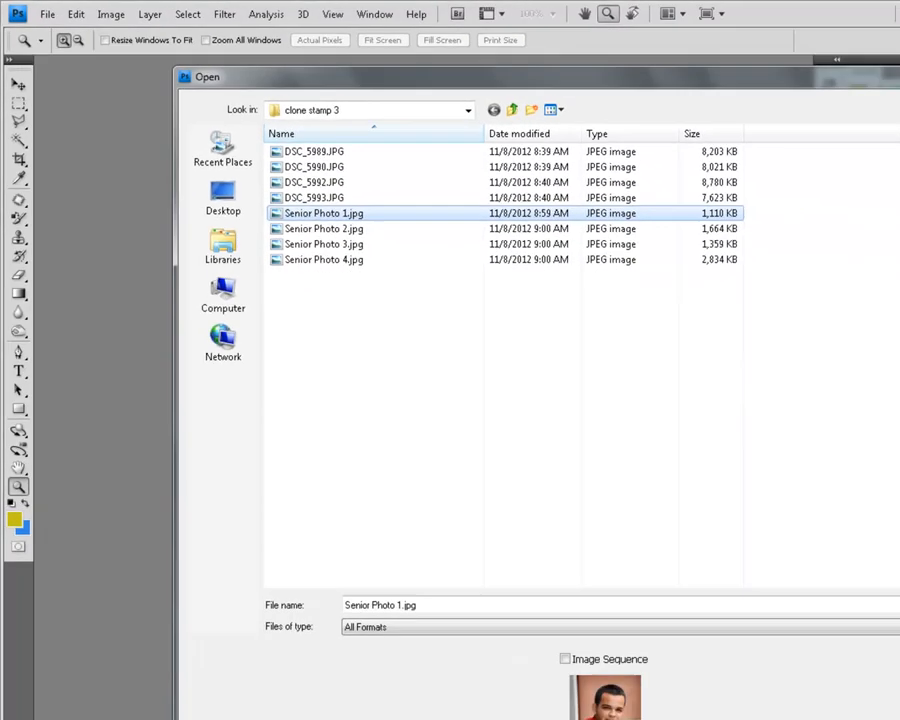
pyautogui.click(849, 528)
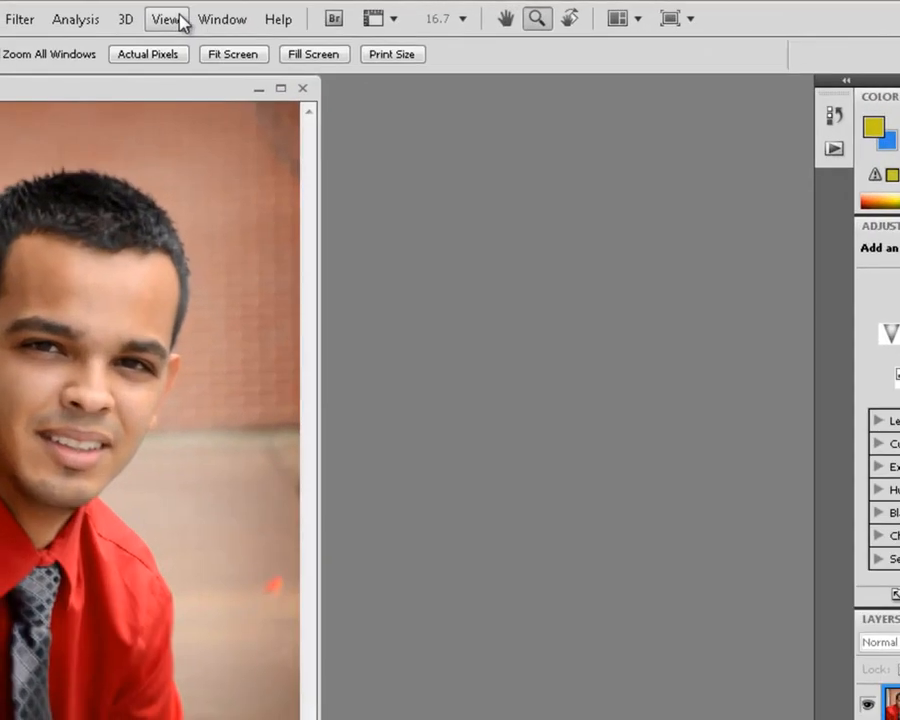
pyautogui.click(323, 12)
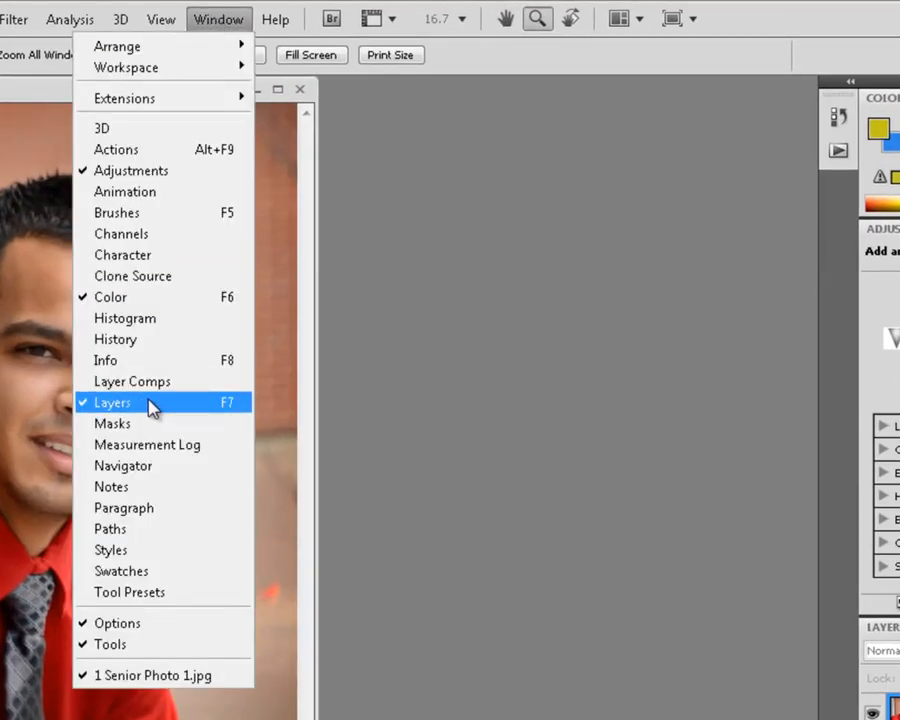
pyautogui.click(316, 143)
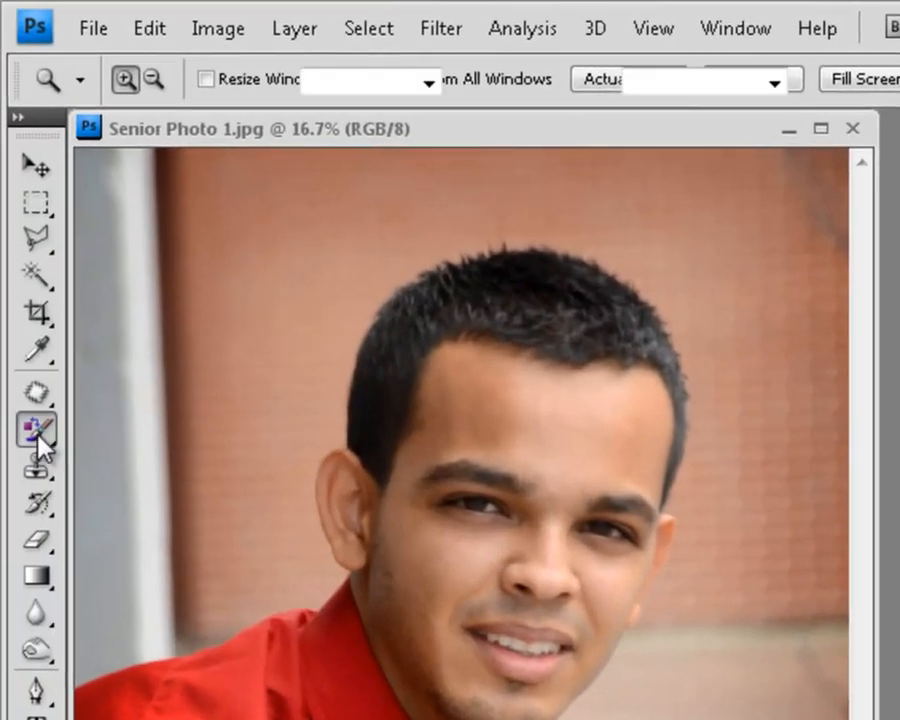
# Step: Set up the Brush tool with a master diameter of 267 px and 0% hardness
pyautogui.moveTo(40, 445)
pyautogui.mouseDown()
pyautogui.moveTo(119, 434)
pyautogui.moveTo(104, 440)
pyautogui.moveTo(110, 432)
pyautogui.mouseUp()
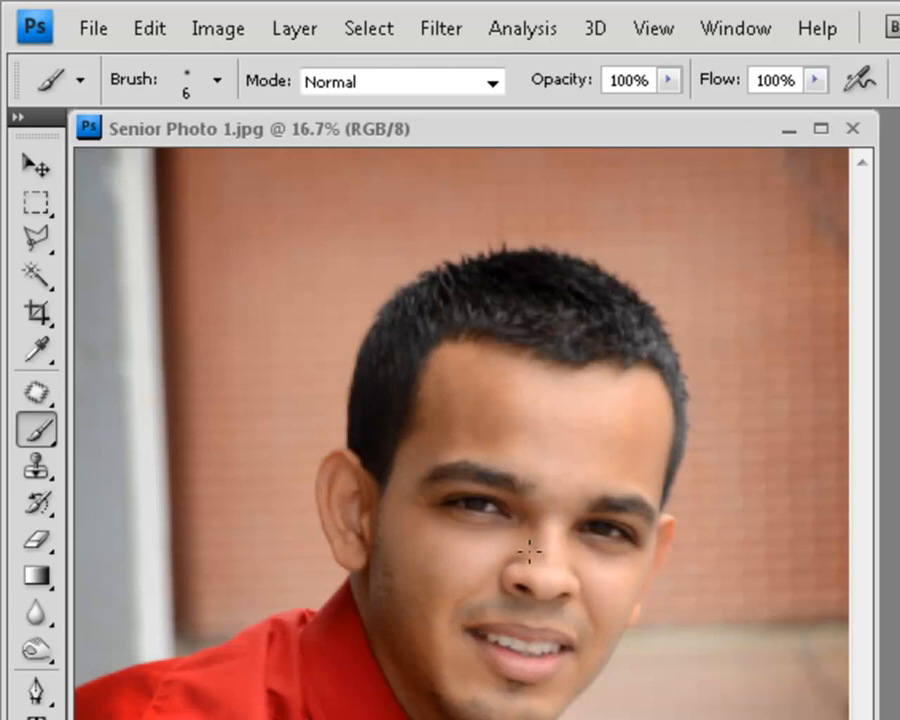
pyautogui.click(217, 84)
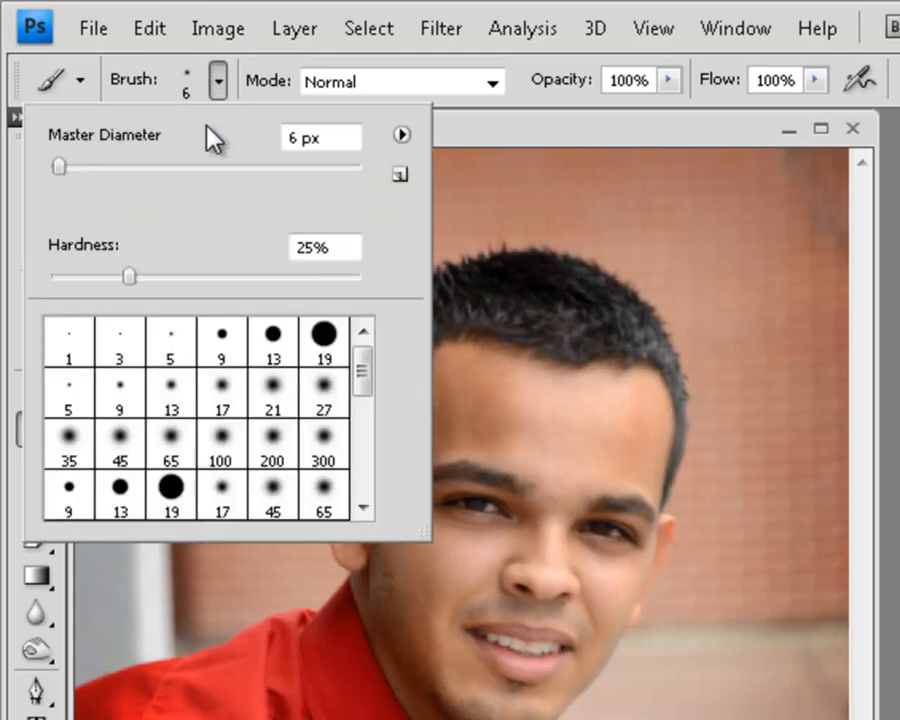
pyautogui.moveTo(106, 168); pyautogui.dragTo(131, 168)
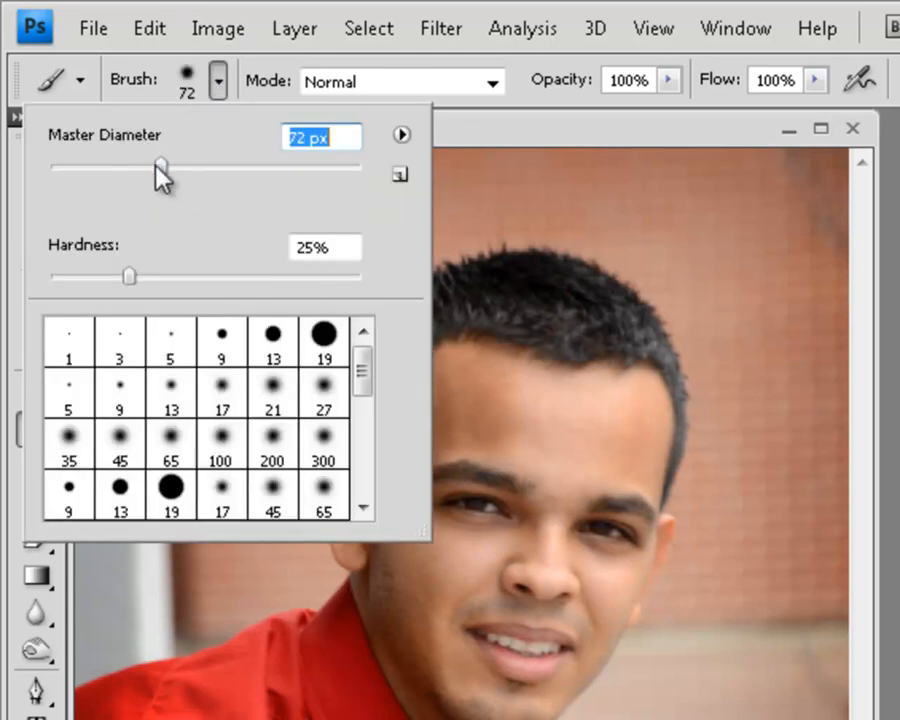
pyautogui.moveTo(163, 168); pyautogui.dragTo(293, 168)
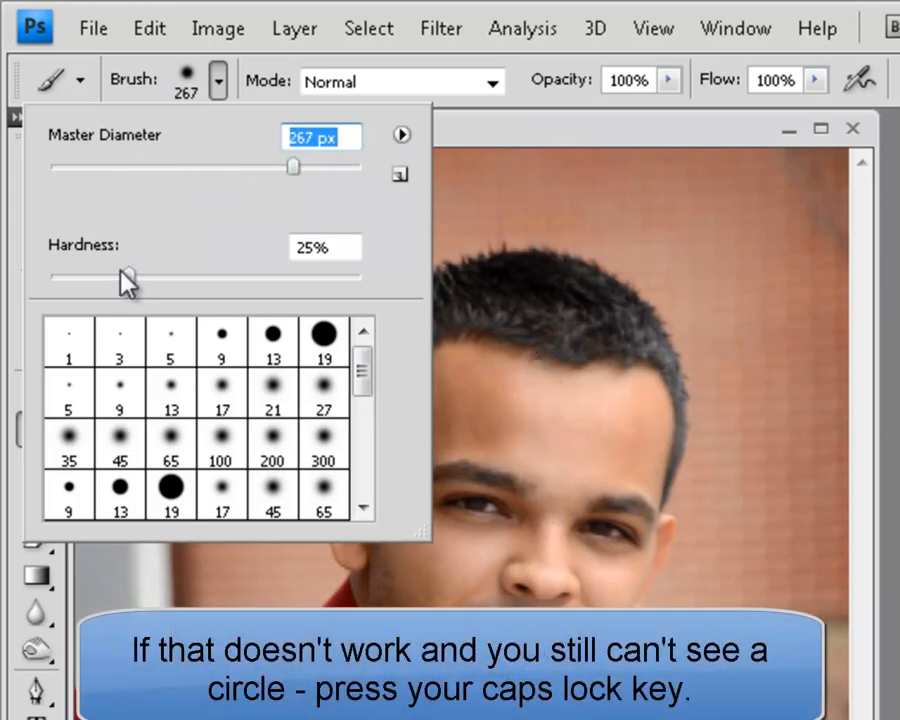
pyautogui.moveTo(128, 276)
pyautogui.mouseDown()
pyautogui.moveTo(276, 276)
pyautogui.moveTo(111, 276)
pyautogui.mouseUp()
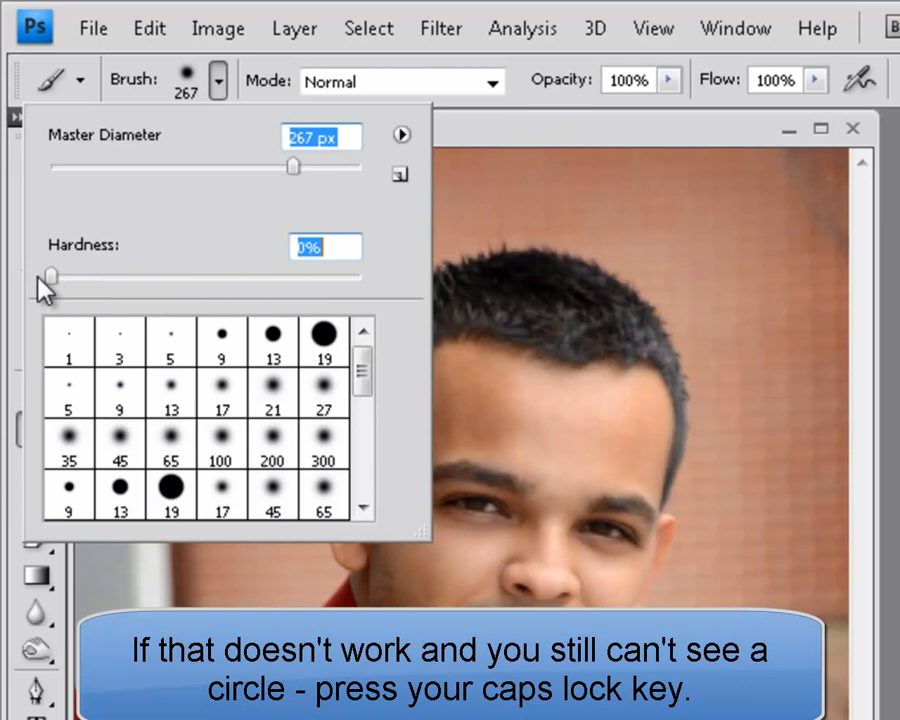
pyautogui.press('Return')
# Step: Compare a soft and a harder brush edge with yellow test strokes on the backdrop beside the head, and undo both strokes
pyautogui.moveTo(603, 135); pyautogui.dragTo(747, 224)
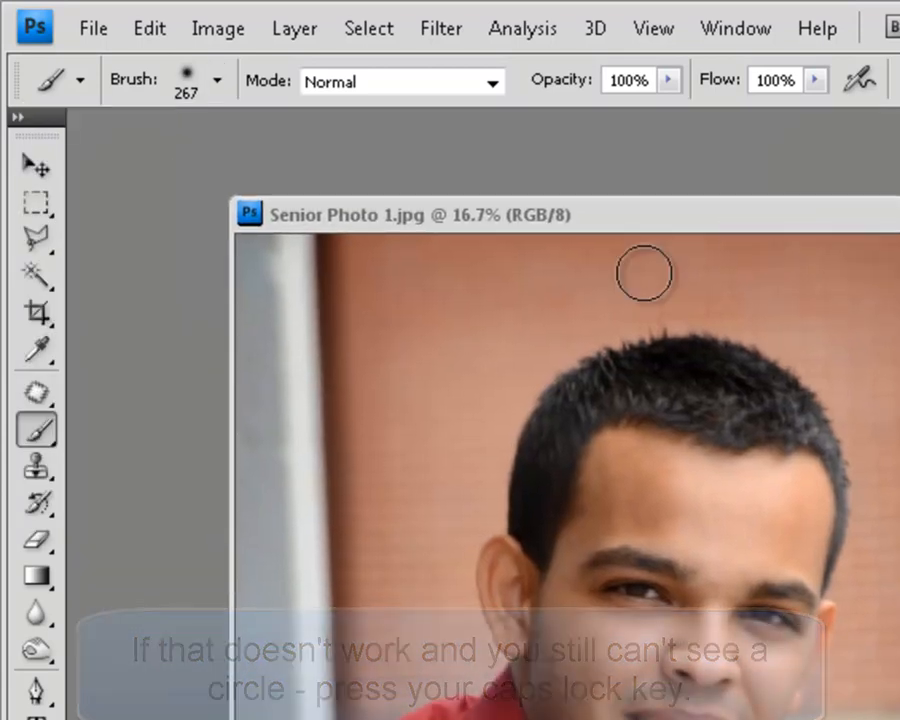
pyautogui.moveTo(331, 370)
pyautogui.mouseDown()
pyautogui.moveTo(351, 512)
pyautogui.moveTo(352, 715)
pyautogui.mouseUp()
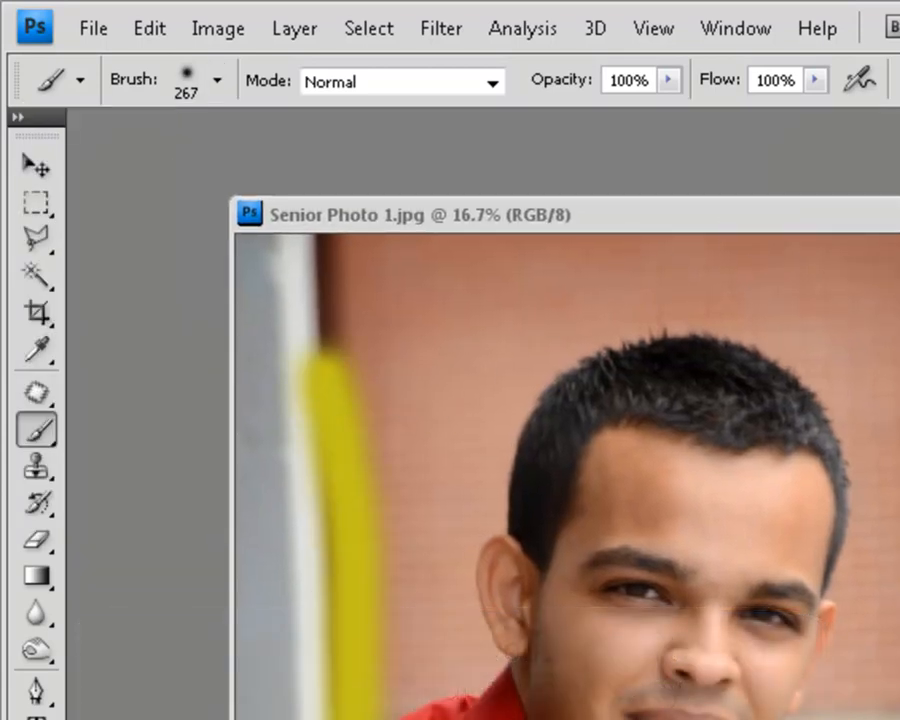
pyautogui.click(217, 80)
pyautogui.click(257, 277)
pyautogui.click(500, 229)
pyautogui.moveTo(438, 394); pyautogui.dragTo(482, 715)
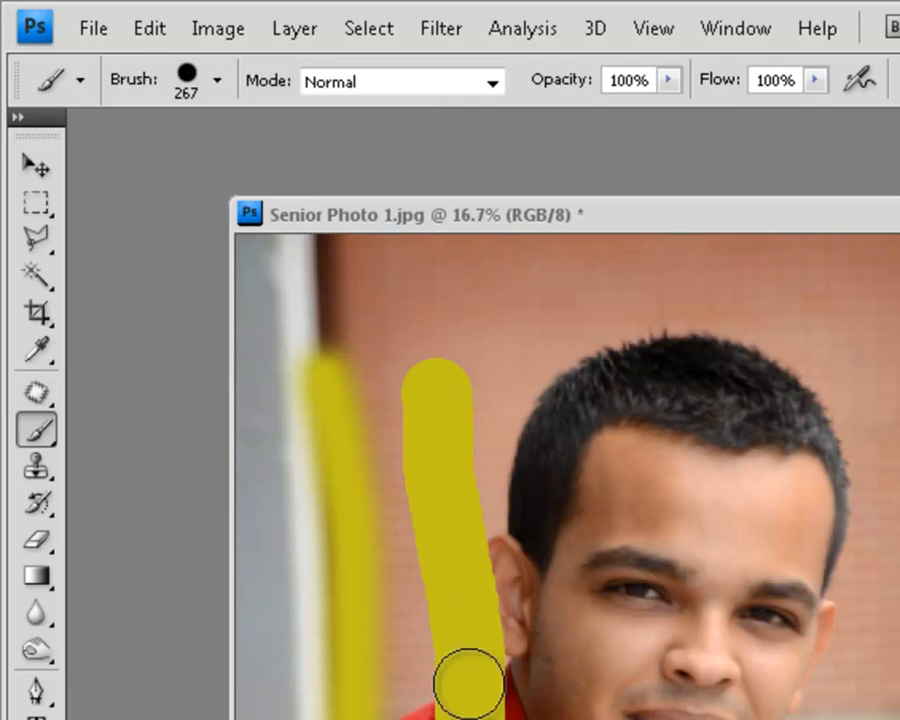
pyautogui.hotkey('ctrl', 'alt', 'z')
pyautogui.hotkey('ctrl', 'alt', 'z')
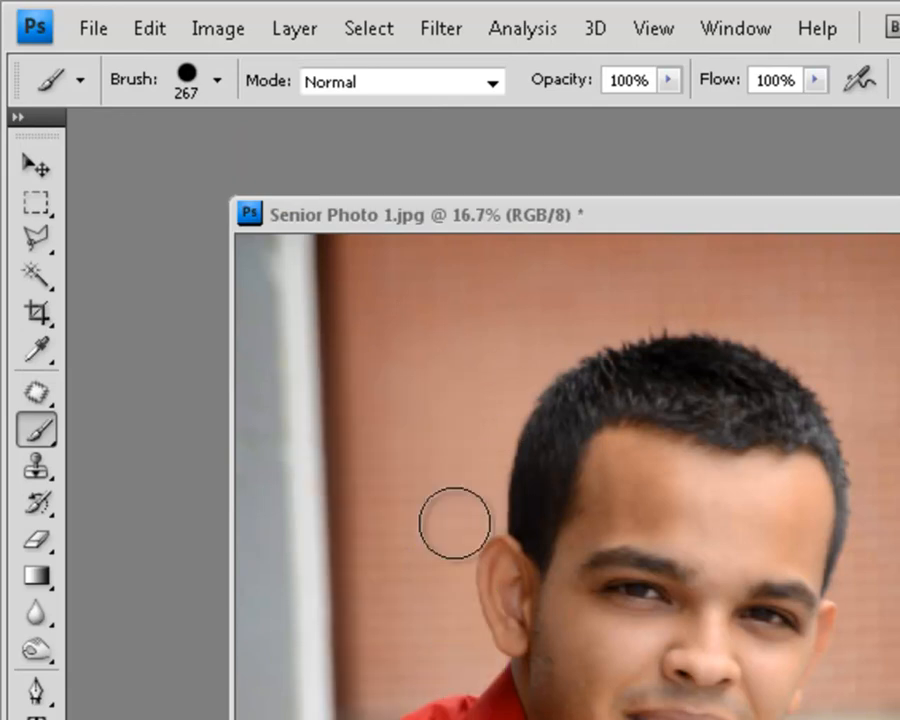
# Step: Set the brush hardness to 53%
pyautogui.click(217, 79)
pyautogui.moveTo(229, 280); pyautogui.dragTo(215, 281)
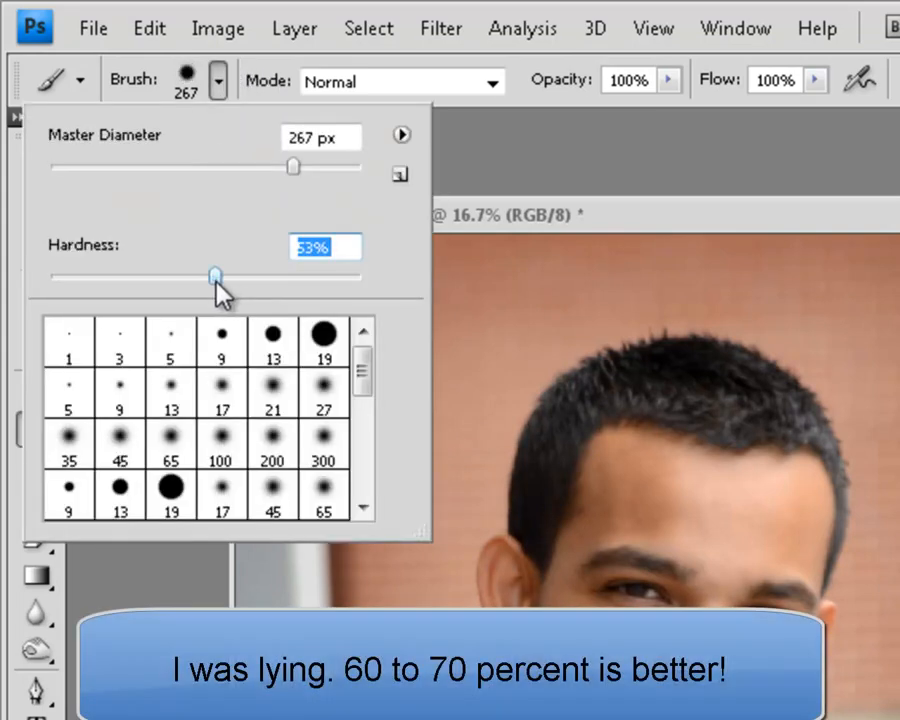
pyautogui.click(628, 218)
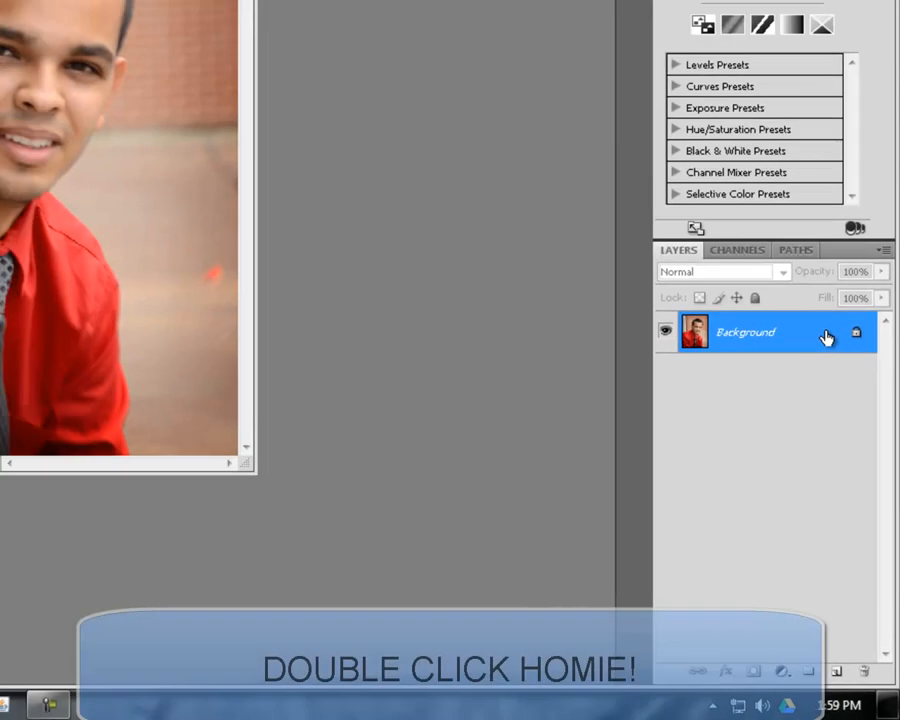
# Step: Convert the locked Background into a regular layer named Layer 0 and duplicate it
pyautogui.doubleClick(805, 220)
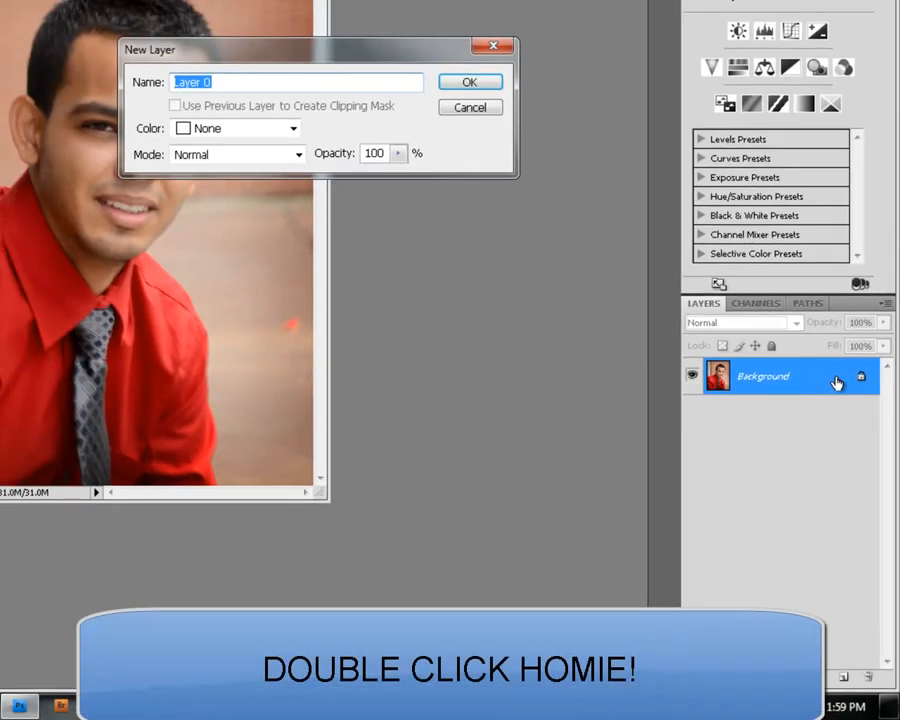
pyautogui.click(467, 84)
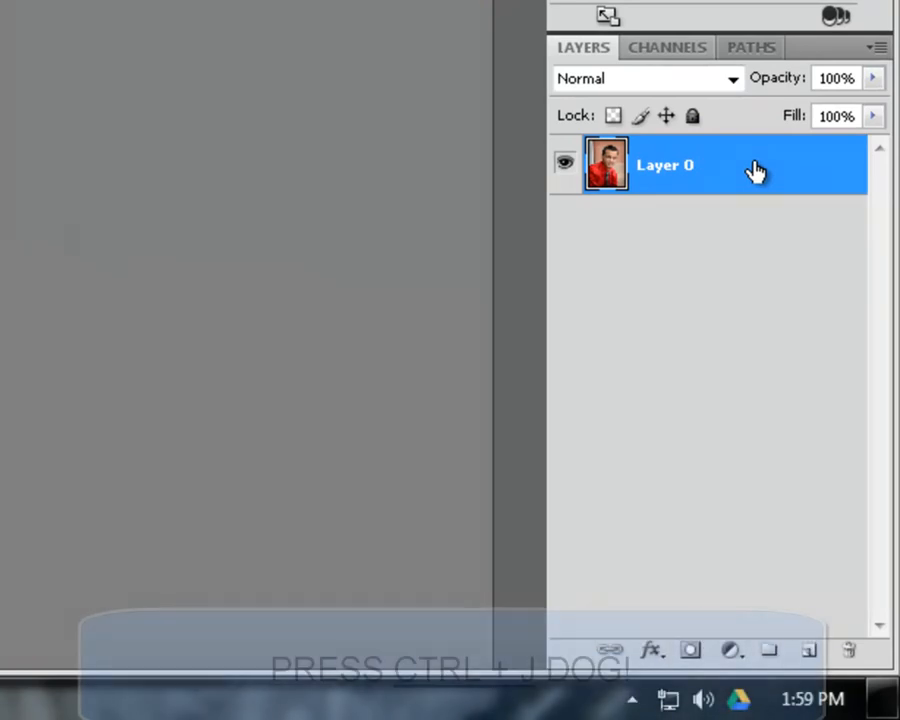
pyautogui.hotkey('ctrl', 'j')
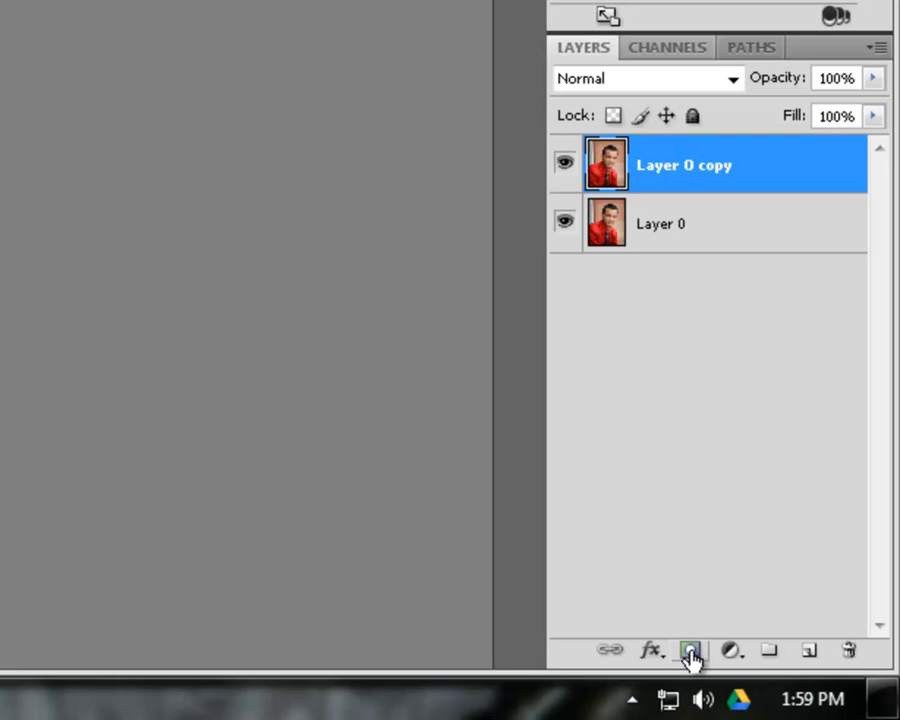
# Step: Add a layer mask to Layer 0 copy and hide the original Layer 0
pyautogui.click(690, 653)
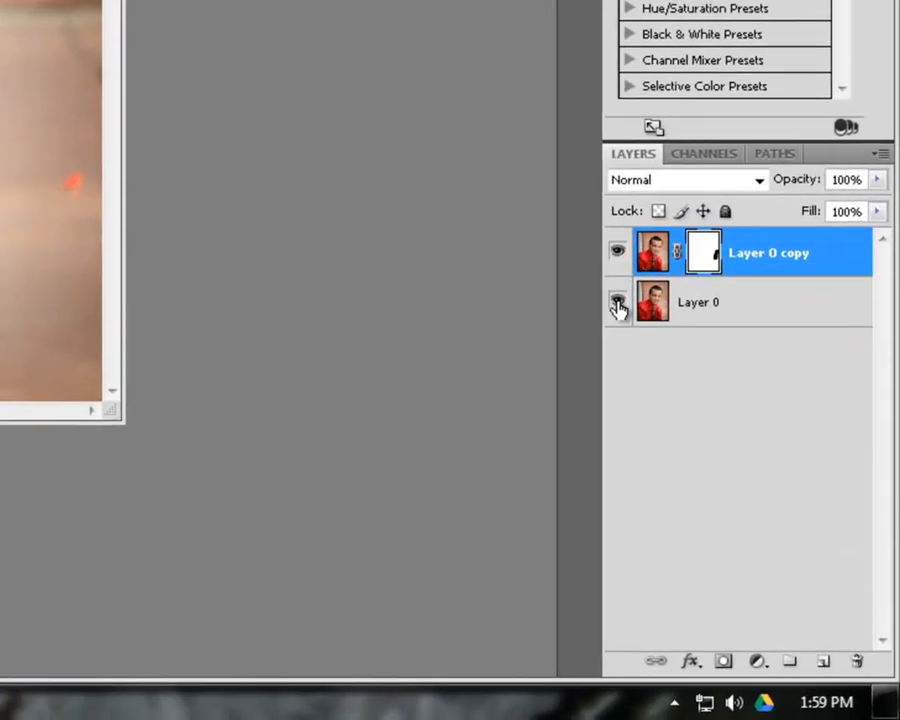
pyautogui.click(740, 483)
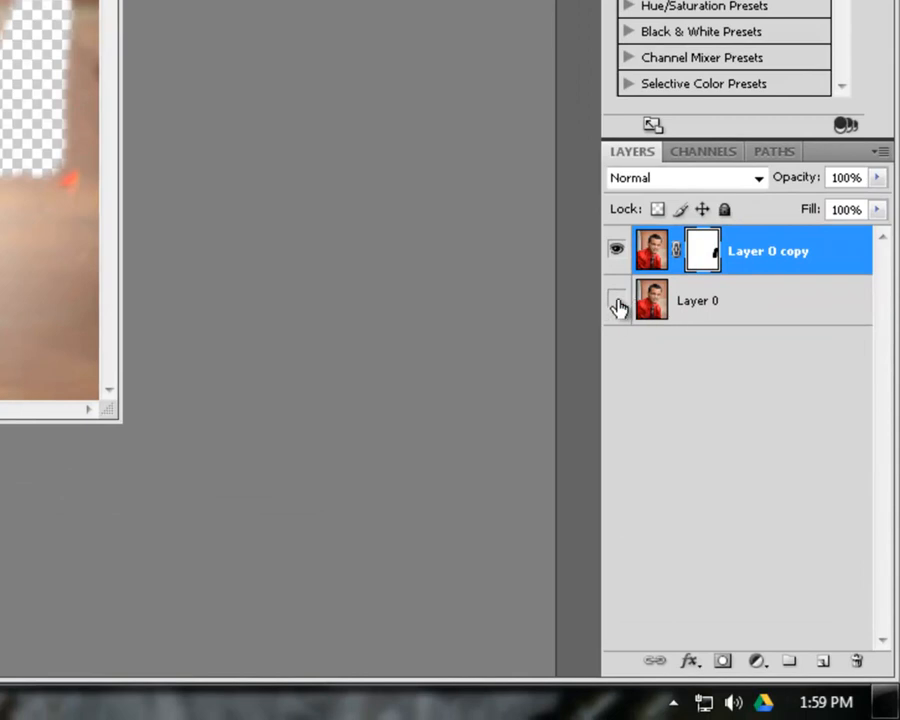
pyautogui.click(617, 304)
pyautogui.click(617, 304)
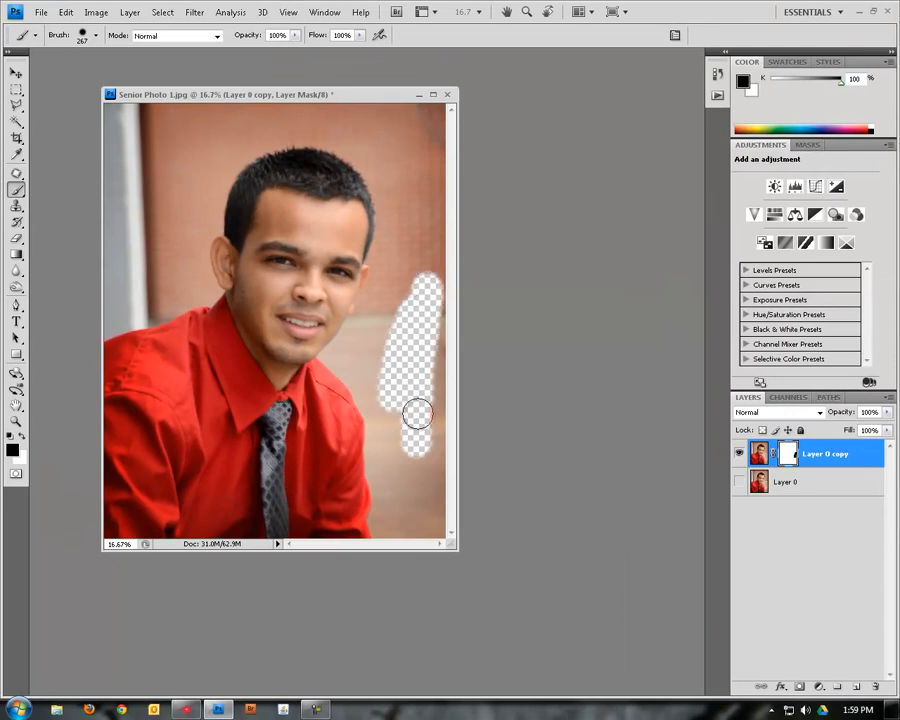
# Step: Paint black on the layer mask to hide the backdrop along the photo's right edge, and paint part of it back with white
pyautogui.moveTo(417, 413); pyautogui.dragTo(437, 309)
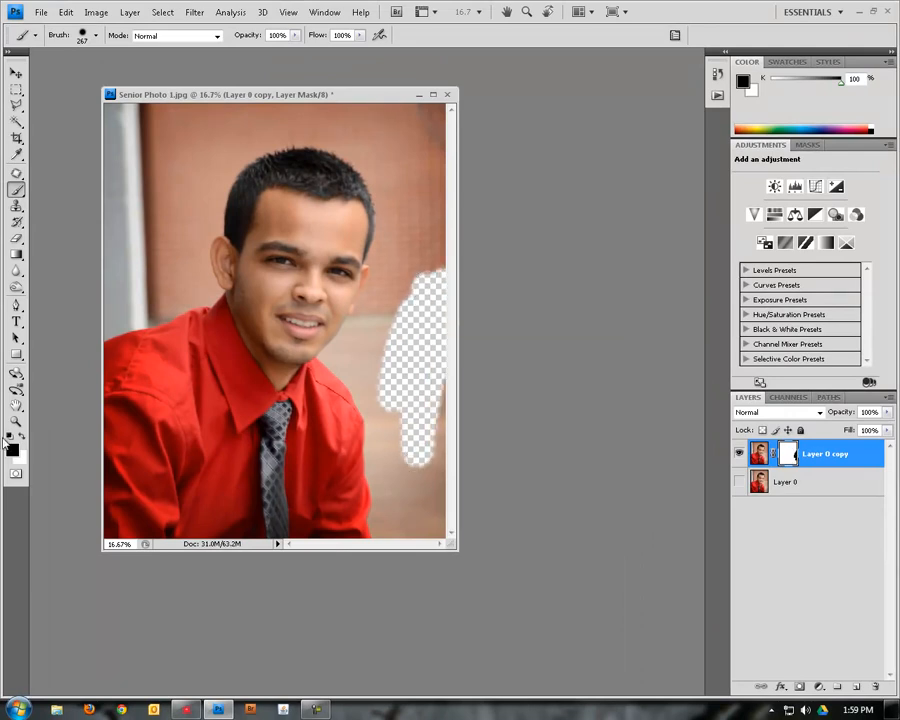
pyautogui.moveTo(393, 438)
pyautogui.mouseDown()
pyautogui.moveTo(394, 407)
pyautogui.moveTo(411, 420)
pyautogui.moveTo(423, 341)
pyautogui.moveTo(414, 156)
pyautogui.moveTo(442, 271)
pyautogui.moveTo(441, 138)
pyautogui.moveTo(438, 262)
pyautogui.moveTo(416, 155)
pyautogui.moveTo(428, 294)
pyautogui.moveTo(406, 212)
pyautogui.moveTo(361, 151)
pyautogui.mouseUp()
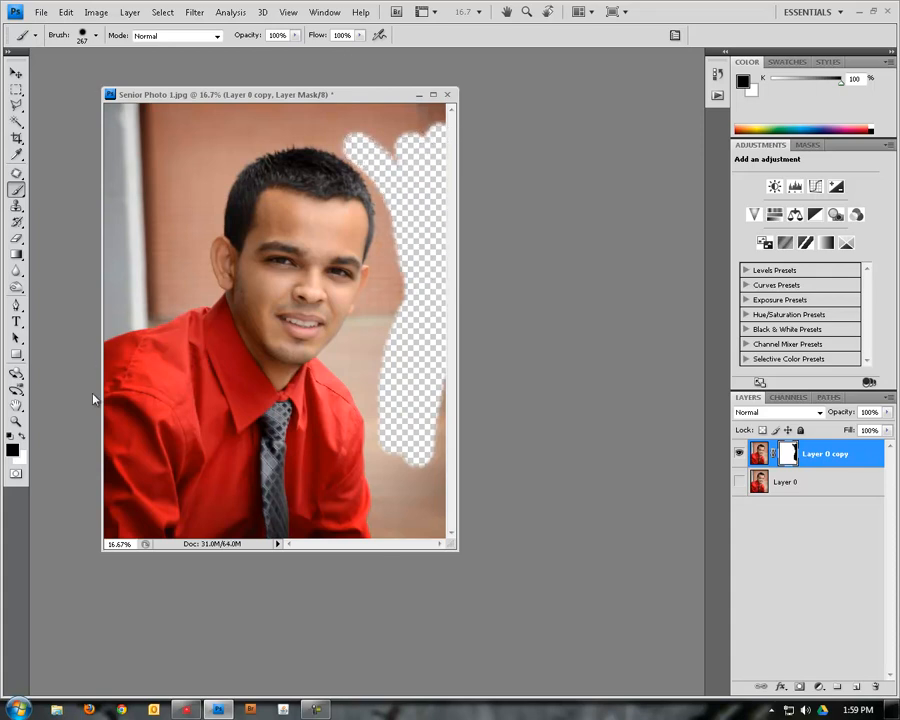
pyautogui.click(22, 438)
pyautogui.moveTo(372, 170)
pyautogui.mouseDown()
pyautogui.moveTo(391, 258)
pyautogui.moveTo(371, 128)
pyautogui.moveTo(360, 156)
pyautogui.moveTo(380, 133)
pyautogui.moveTo(341, 144)
pyautogui.moveTo(403, 149)
pyautogui.moveTo(389, 223)
pyautogui.moveTo(391, 458)
pyautogui.moveTo(375, 342)
pyautogui.moveTo(425, 456)
pyautogui.moveTo(419, 463)
pyautogui.moveTo(426, 361)
pyautogui.moveTo(431, 424)
pyautogui.moveTo(430, 333)
pyautogui.mouseUp()
# Step: In full-screen mode, brush black on the layer mask to hide the backdrop just above the red shirt's left-hand shoulder
pyautogui.press('f')
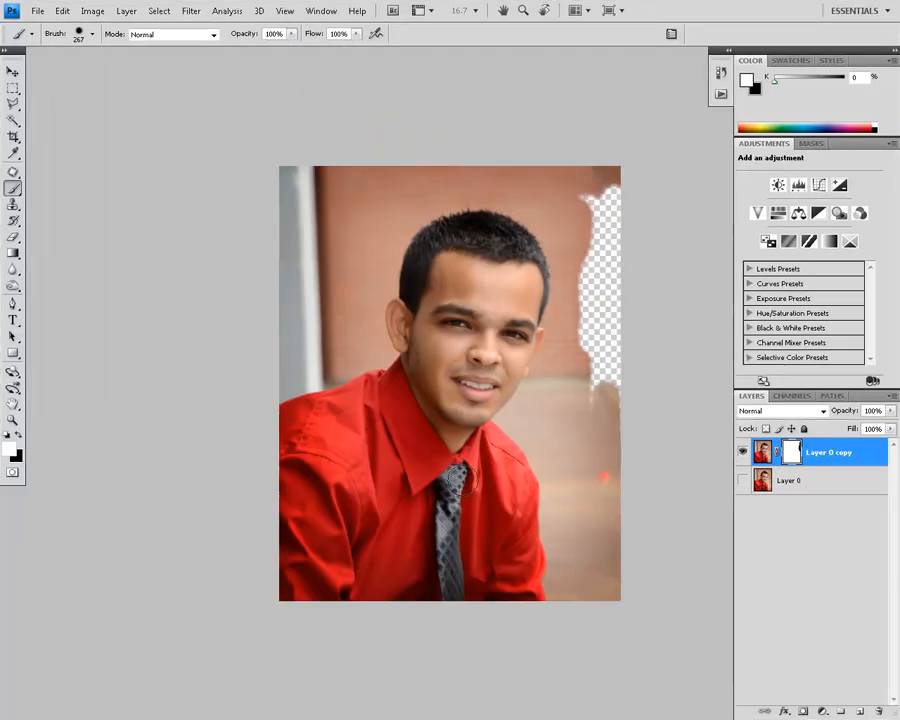
pyautogui.click(12, 421)
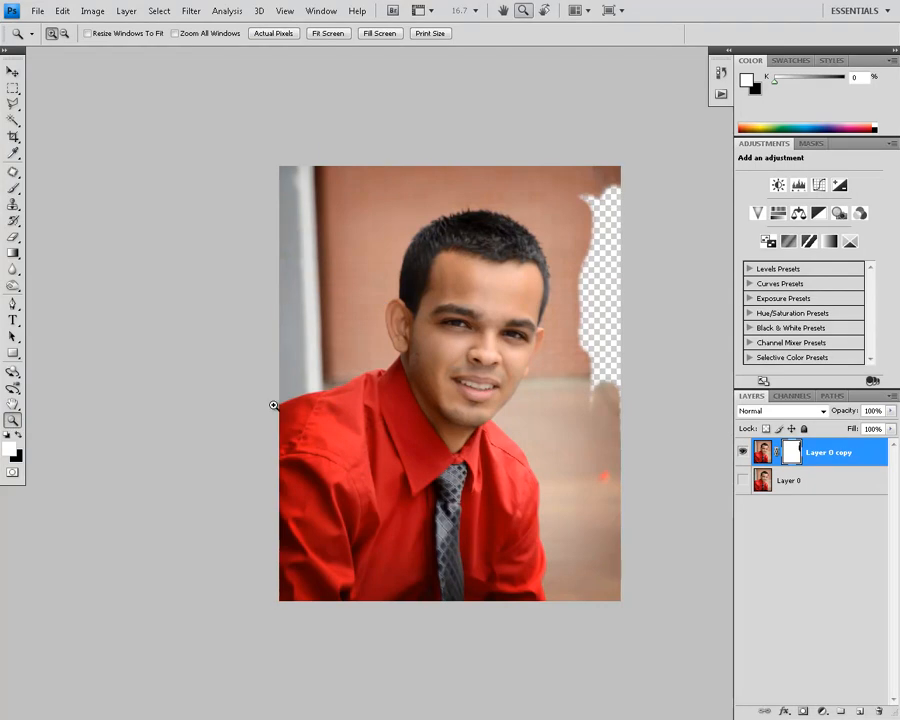
pyautogui.moveTo(296, 396); pyautogui.dragTo(300, 395)
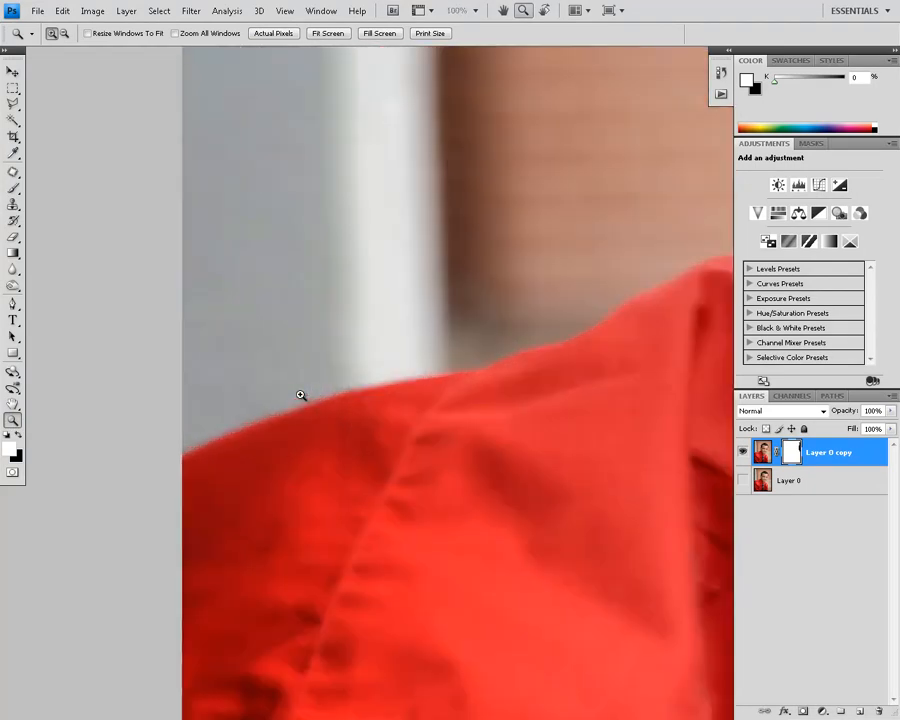
pyautogui.click(13, 189)
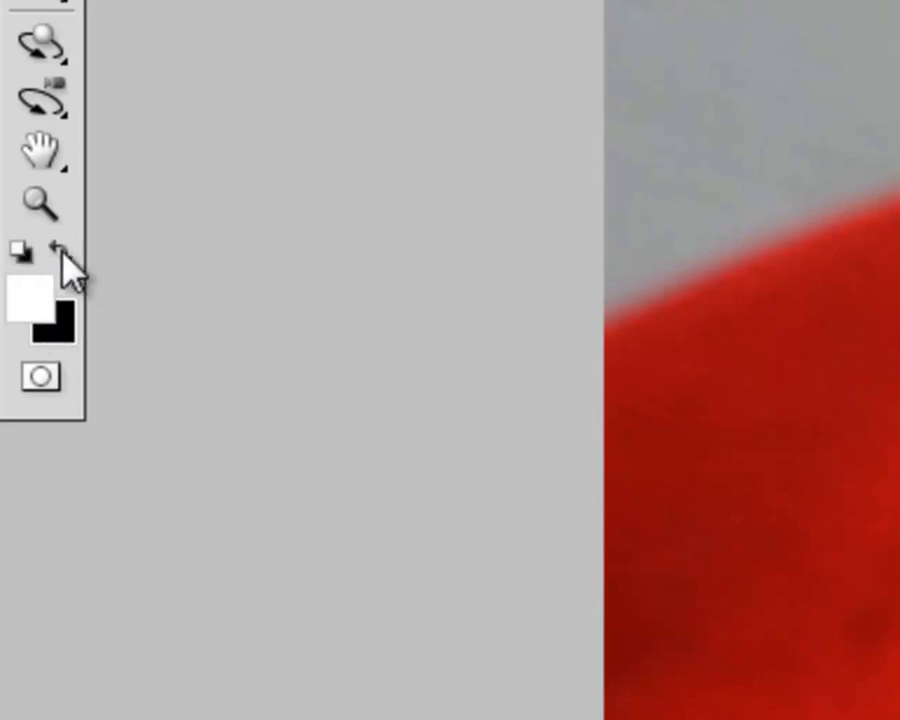
pyautogui.click(60, 252)
pyautogui.click(66, 251)
pyautogui.click(66, 251)
pyautogui.click(66, 251)
pyautogui.click(66, 251)
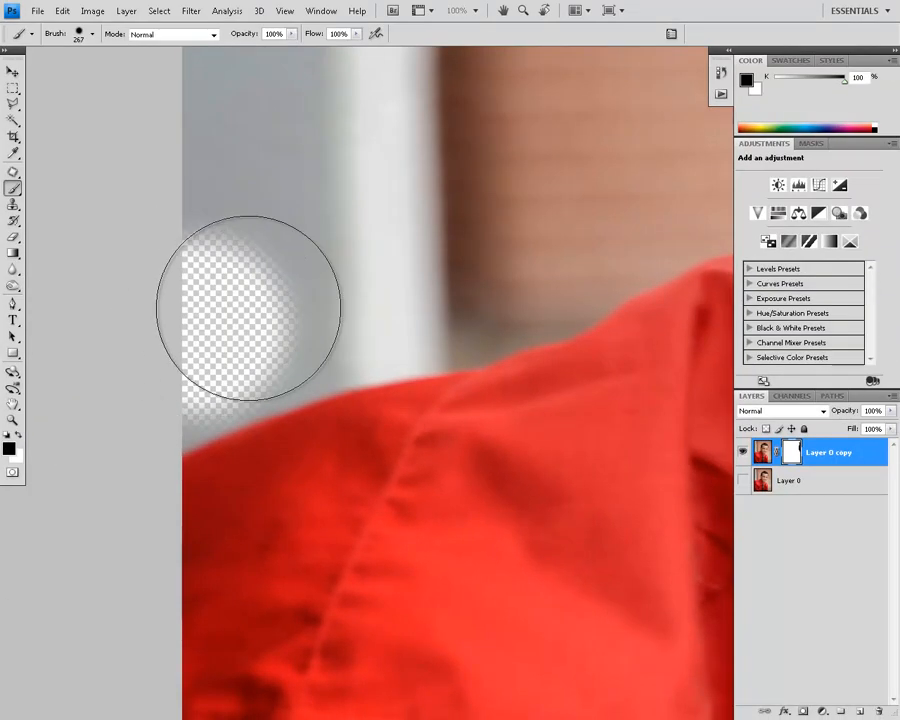
pyautogui.moveTo(247, 307)
pyautogui.mouseDown()
pyautogui.moveTo(396, 249)
pyautogui.moveTo(287, 272)
pyautogui.moveTo(345, 251)
pyautogui.moveTo(359, 206)
pyautogui.moveTo(236, 242)
pyautogui.moveTo(304, 265)
pyautogui.moveTo(527, 231)
pyautogui.moveTo(428, 262)
pyautogui.mouseUp()
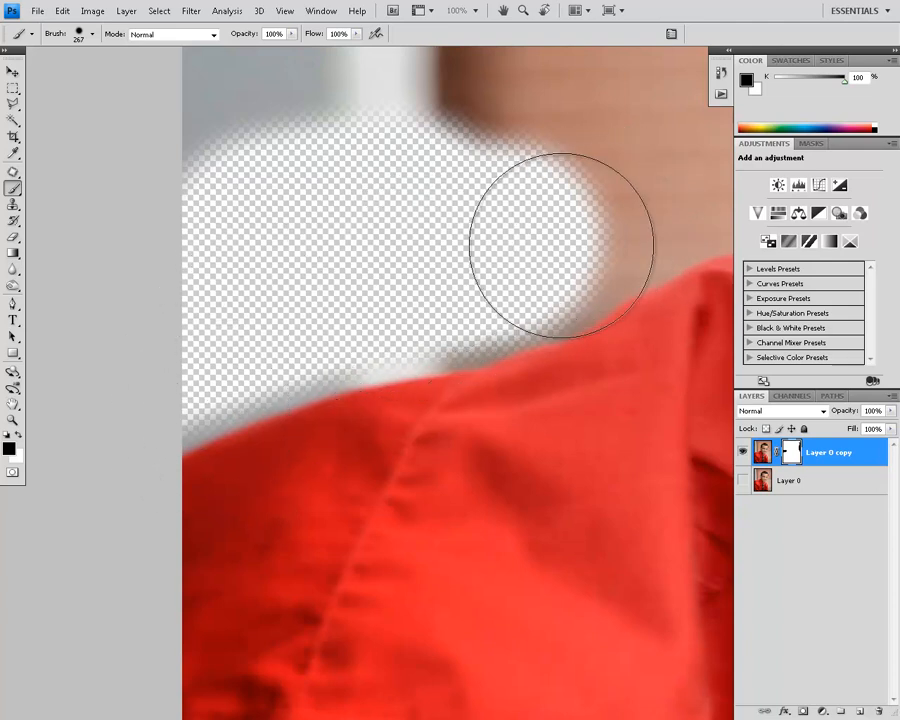
# Step: Reduce the brush to 127 px with 69% hardness and mask out the remaining backdrop along the shoulder edge up to the collar
pyautogui.click(93, 34)
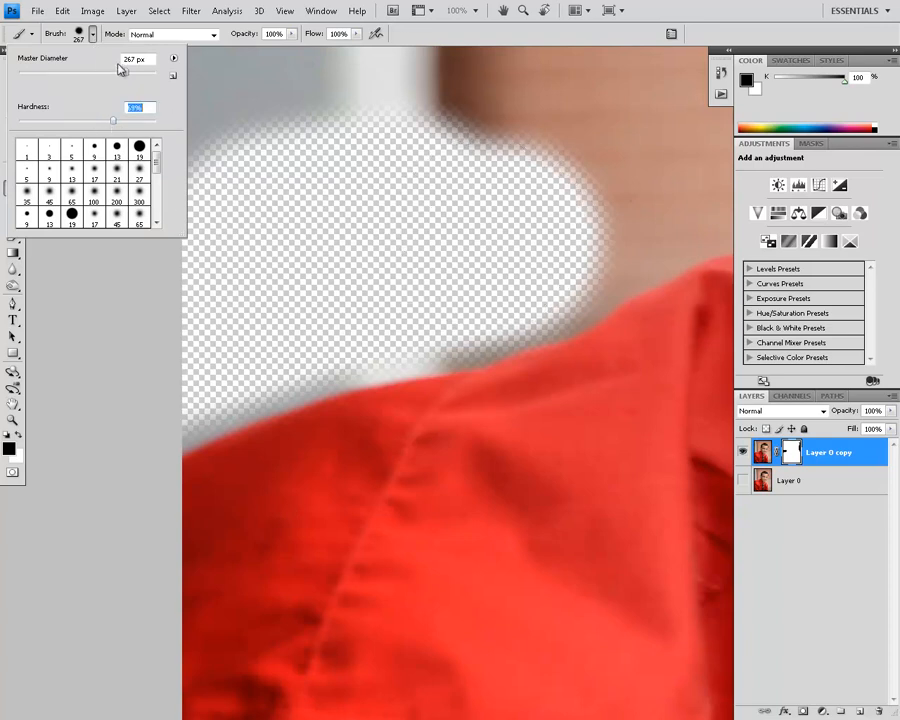
pyautogui.moveTo(107, 76); pyautogui.dragTo(98, 76)
pyautogui.moveTo(434, 313); pyautogui.dragTo(390, 329)
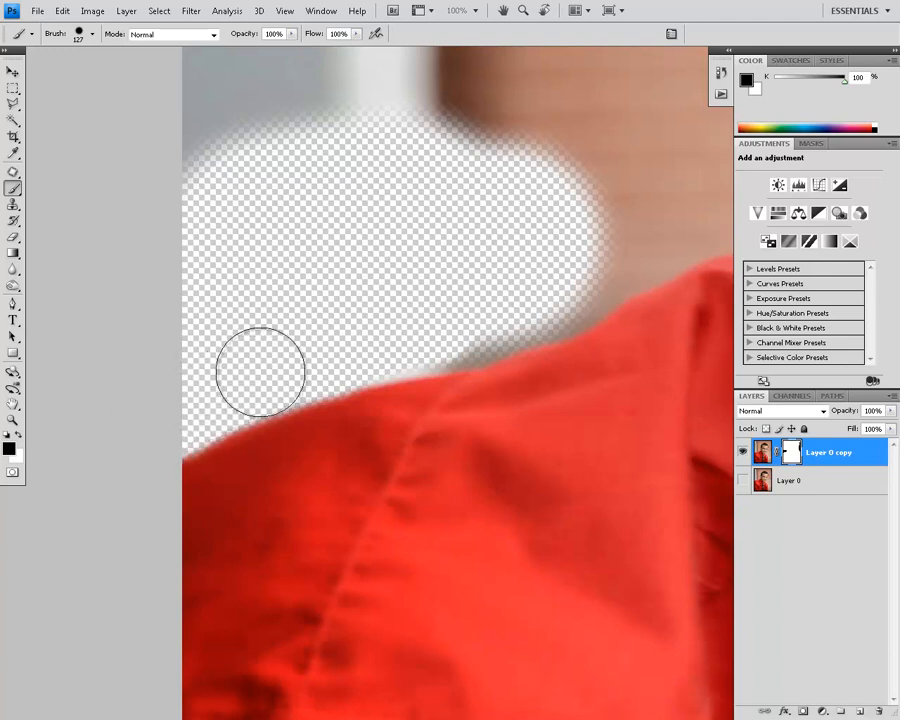
pyautogui.moveTo(391, 340)
pyautogui.mouseDown()
pyautogui.moveTo(466, 328)
pyautogui.moveTo(565, 298)
pyautogui.moveTo(637, 244)
pyautogui.moveTo(560, 296)
pyautogui.moveTo(541, 298)
pyautogui.moveTo(539, 290)
pyautogui.moveTo(583, 267)
pyautogui.moveTo(581, 258)
pyautogui.moveTo(250, 473)
pyautogui.mouseUp()
pyautogui.moveTo(280, 428)
pyautogui.mouseDown()
pyautogui.moveTo(311, 385)
pyautogui.moveTo(392, 368)
pyautogui.moveTo(466, 367)
pyautogui.mouseUp()
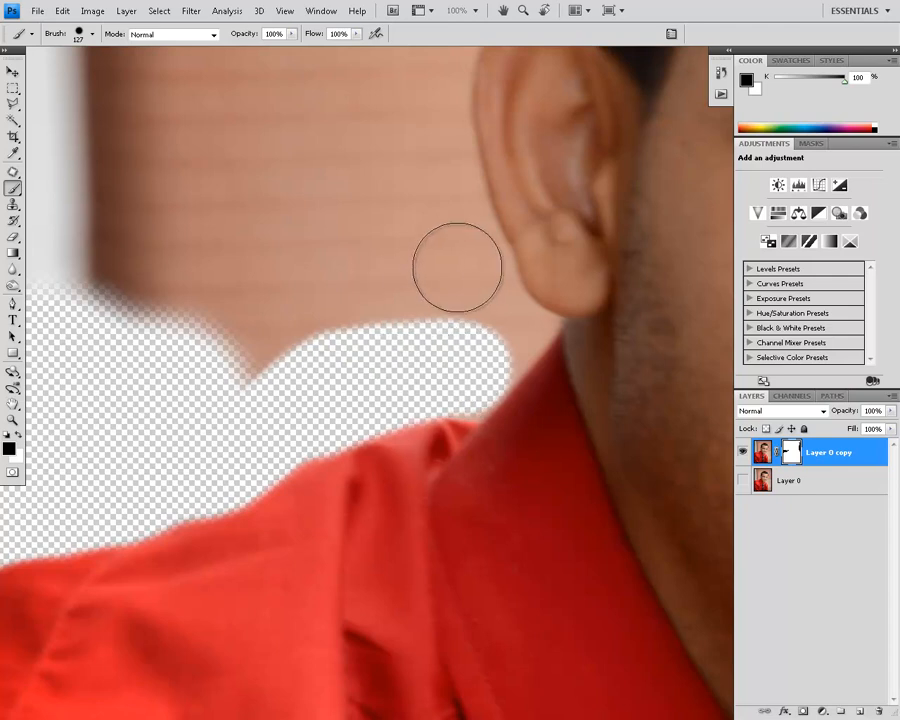
# Step: Mask out the backdrop beside the ear, following its outer edge up to the hairline
pyautogui.moveTo(472, 271)
pyautogui.mouseDown()
pyautogui.moveTo(444, 243)
pyautogui.moveTo(420, 147)
pyautogui.moveTo(422, 96)
pyautogui.moveTo(422, 110)
pyautogui.mouseUp()
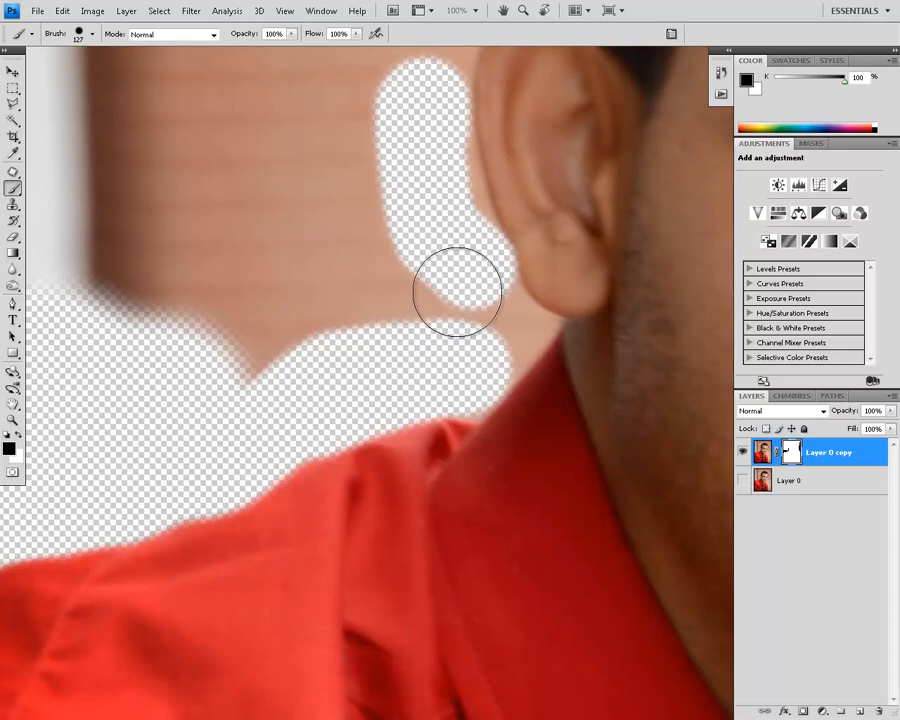
pyautogui.moveTo(461, 245); pyautogui.dragTo(418, 90)
pyautogui.press('space')
pyautogui.moveTo(412, 208)
pyautogui.mouseDown()
pyautogui.moveTo(399, 358)
pyautogui.moveTo(436, 264)
pyautogui.moveTo(499, 208)
pyautogui.mouseUp()
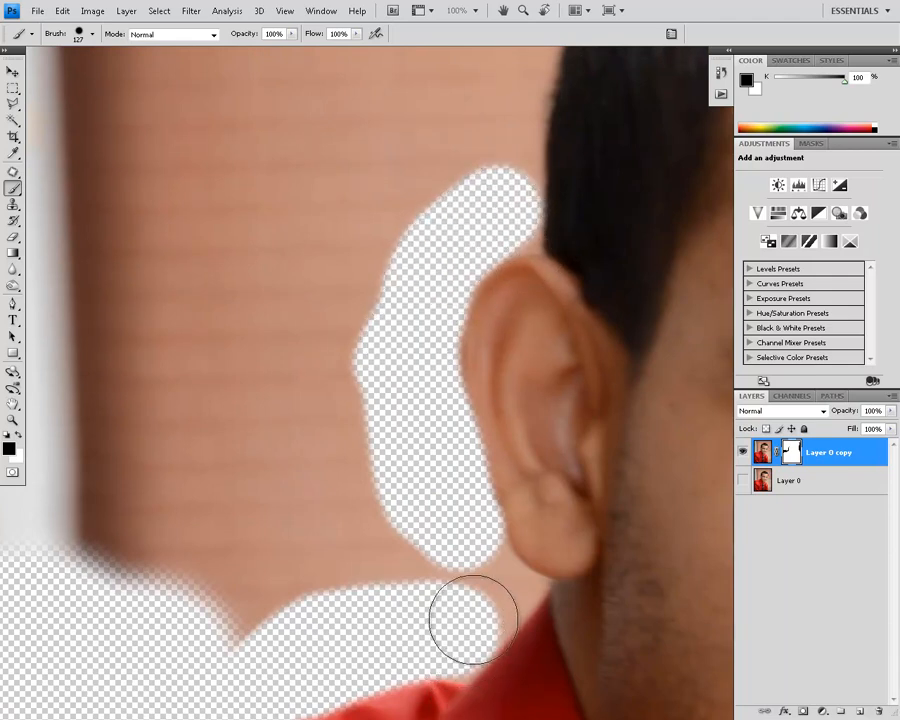
# Step: Continue masking out the backdrop with the Brush tool along the hair's side and over the upper edge of the head
pyautogui.press('v')
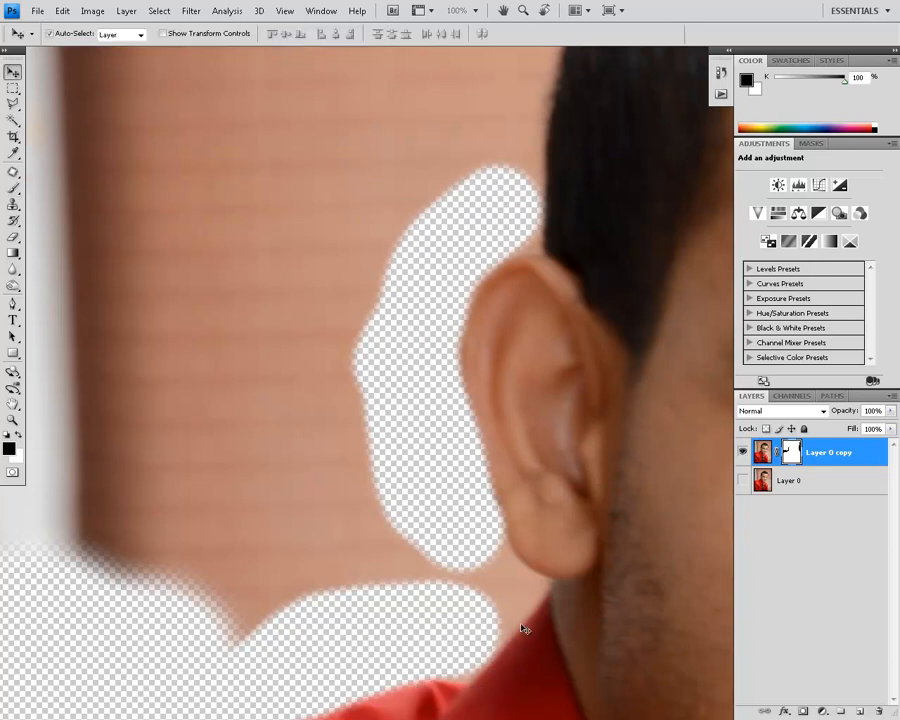
pyautogui.moveTo(423, 188); pyautogui.dragTo(320, 346)
pyautogui.press('b')
pyautogui.moveTo(396, 342)
pyautogui.mouseDown()
pyautogui.moveTo(396, 249)
pyautogui.moveTo(421, 161)
pyautogui.mouseUp()
pyautogui.moveTo(490, 215); pyautogui.dragTo(414, 520)
pyautogui.moveTo(319, 472)
pyautogui.mouseDown()
pyautogui.moveTo(393, 331)
pyautogui.moveTo(478, 273)
pyautogui.moveTo(613, 312)
pyautogui.mouseUp()
pyautogui.moveTo(572, 367); pyautogui.dragTo(454, 406)
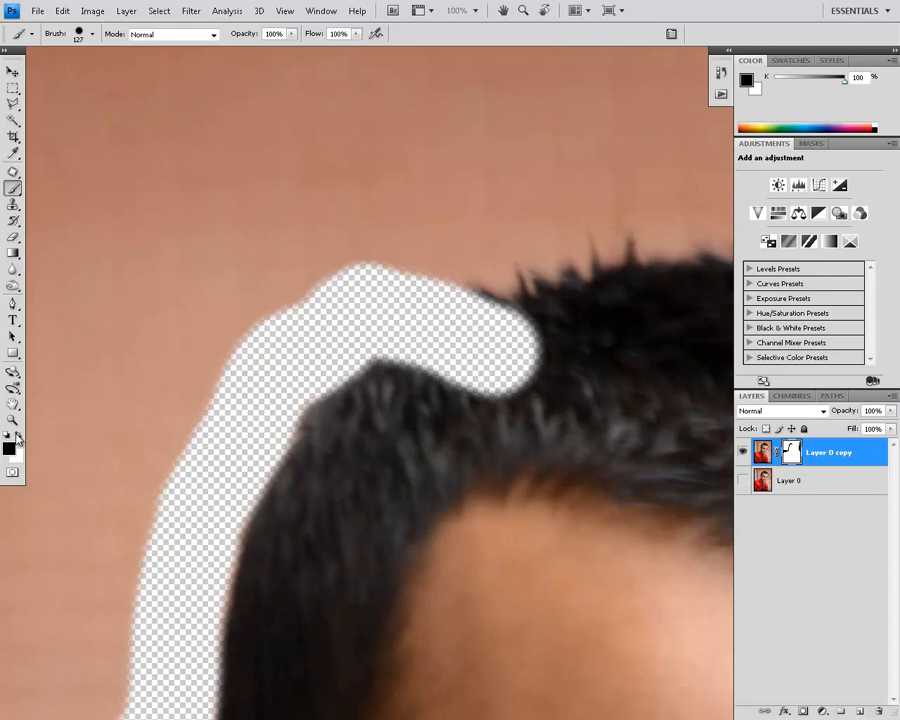
# Step: Paint white to restore the hidden hair at the head's upper edge, and mask out the backdrop just above it in black
pyautogui.moveTo(392, 372)
pyautogui.mouseDown()
pyautogui.moveTo(429, 394)
pyautogui.moveTo(577, 360)
pyautogui.moveTo(408, 410)
pyautogui.moveTo(412, 390)
pyautogui.moveTo(561, 329)
pyautogui.moveTo(414, 377)
pyautogui.moveTo(537, 298)
pyautogui.moveTo(409, 354)
pyautogui.moveTo(388, 383)
pyautogui.mouseUp()
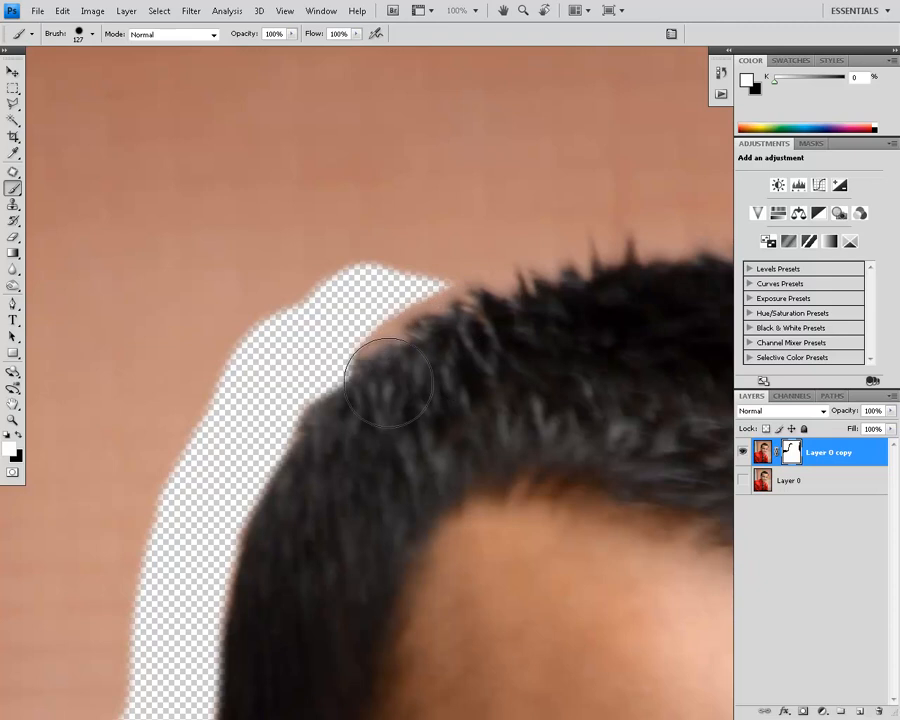
pyautogui.click(19, 437)
pyautogui.moveTo(355, 301)
pyautogui.mouseDown()
pyautogui.moveTo(400, 270)
pyautogui.moveTo(420, 274)
pyautogui.moveTo(474, 240)
pyautogui.moveTo(488, 247)
pyautogui.moveTo(358, 310)
pyautogui.moveTo(521, 249)
pyautogui.moveTo(652, 222)
pyautogui.moveTo(567, 258)
pyautogui.moveTo(492, 313)
pyautogui.mouseUp()
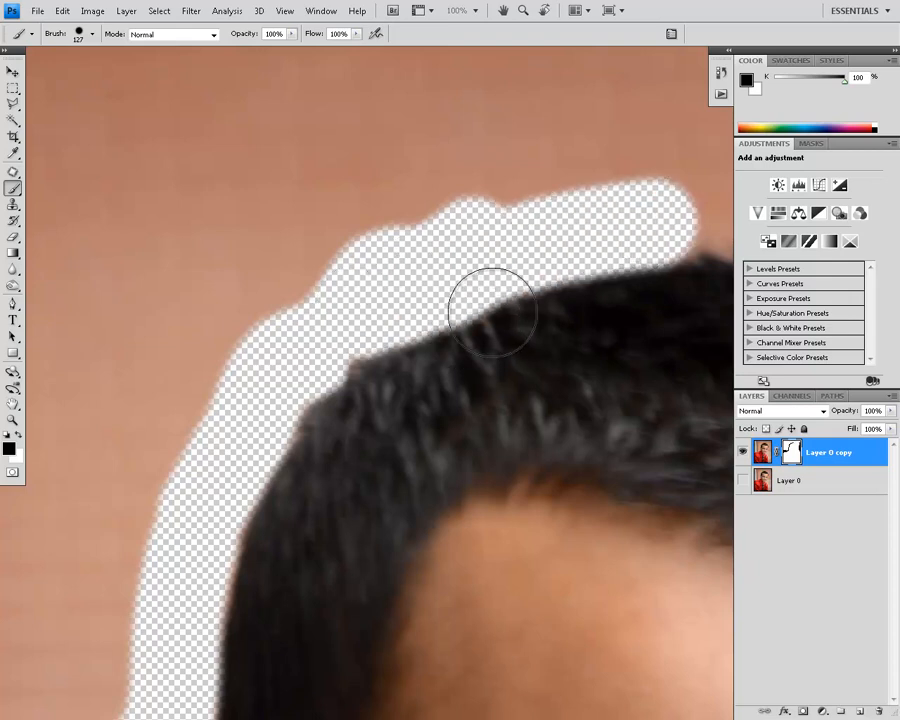
# Step: Undo the stroke covering the hair spikes and mask out the backdrop around them with a 35 px brush
pyautogui.hotkey('ctrl', 'z')
pyautogui.press('[')
pyautogui.press('[')
pyautogui.press('[')
pyautogui.press('[')
pyautogui.press('[')
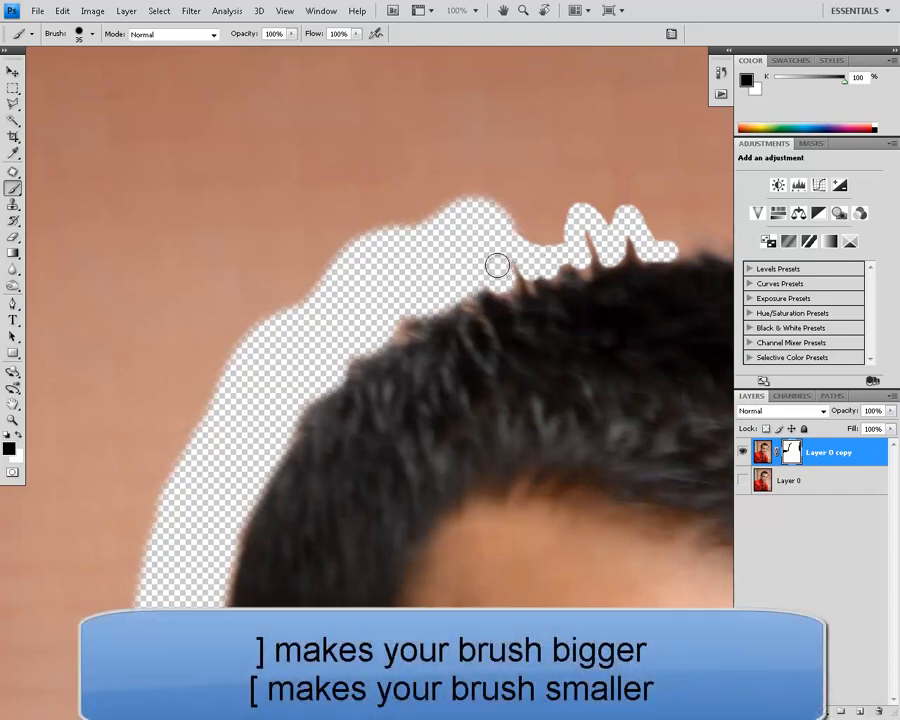
# Step: Reduce the brush to 15 px and mask out the bit of backdrop beneath the small tuft of hair
pyautogui.press(']')
pyautogui.press(']')
pyautogui.press(']')
pyautogui.press(']')
pyautogui.press(']')
pyautogui.press('[')
pyautogui.press('[')
pyautogui.press('[')
pyautogui.press('[')
pyautogui.press('[')
pyautogui.moveTo(403, 339); pyautogui.dragTo(381, 337)
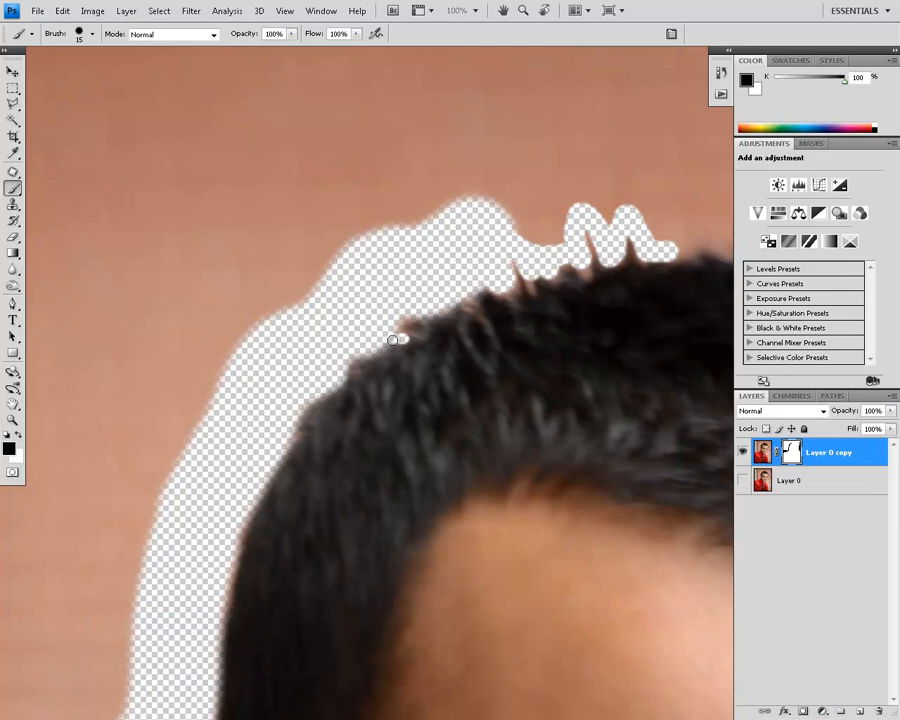
pyautogui.click(89, 35)
pyautogui.click(93, 34)
# Step: Mask out the backdrop along the rest of the hair's outer edge down towards the right-hand ear, using a 45 to 60 px brush
pyautogui.hscroll(8, 361, 314)
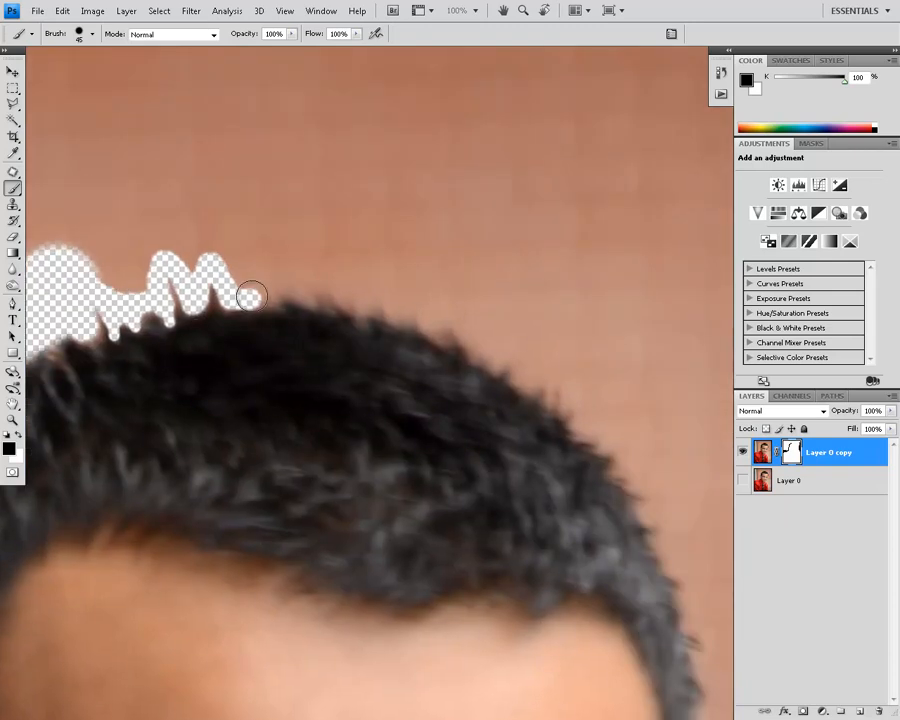
pyautogui.moveTo(257, 290)
pyautogui.mouseDown()
pyautogui.moveTo(294, 278)
pyautogui.moveTo(386, 291)
pyautogui.moveTo(565, 389)
pyautogui.moveTo(680, 542)
pyautogui.moveTo(688, 574)
pyautogui.moveTo(351, 152)
pyautogui.moveTo(363, 104)
pyautogui.moveTo(401, 246)
pyautogui.moveTo(411, 359)
pyautogui.moveTo(382, 555)
pyautogui.mouseUp()
pyautogui.press('space')
pyautogui.press('space')
pyautogui.moveTo(399, 358)
pyautogui.mouseDown()
pyautogui.moveTo(399, 273)
pyautogui.moveTo(428, 206)
pyautogui.mouseUp()
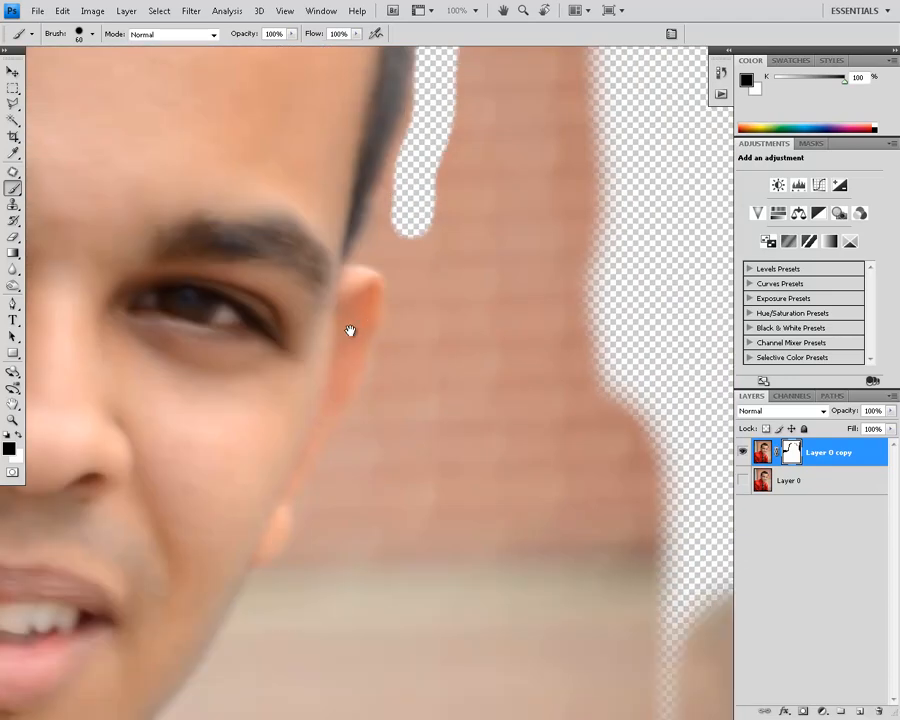
# Step: Mask out the backdrop between the left-hand earlobe and the collar in black, and restore the clipped earlobe with white
pyautogui.moveTo(231, 330); pyautogui.dragTo(679, 450)
pyautogui.press('c')
pyautogui.moveTo(363, 257); pyautogui.dragTo(670, 309)
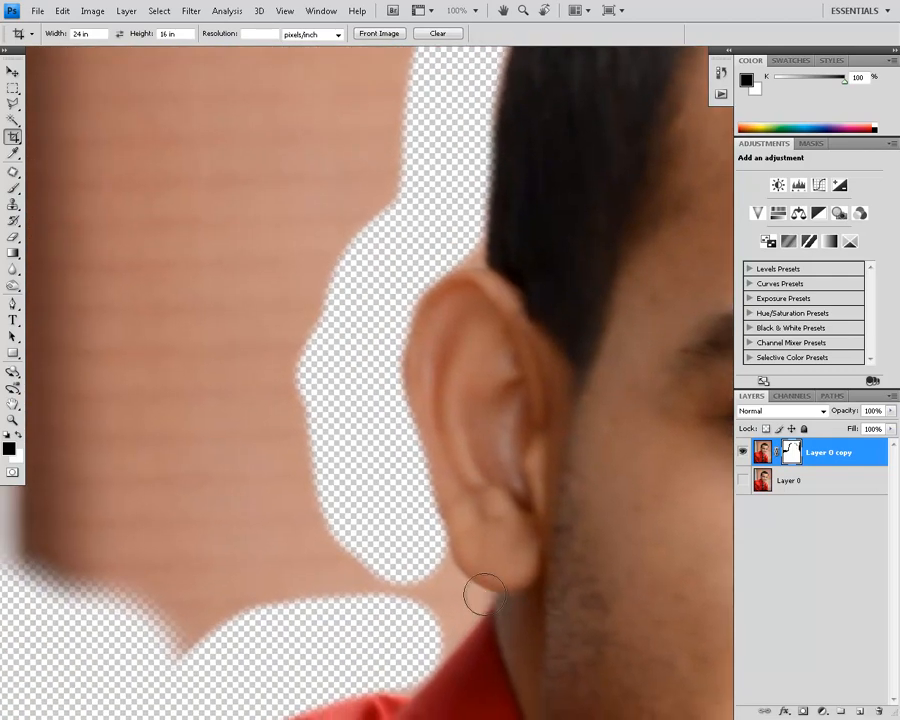
pyautogui.press('b')
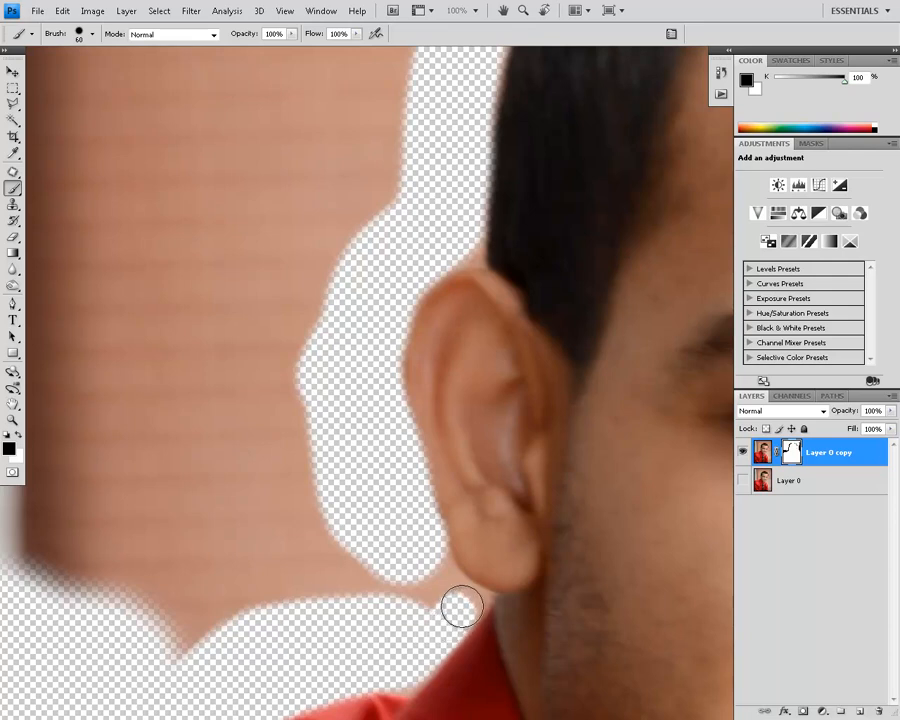
pyautogui.moveTo(476, 591); pyautogui.dragTo(429, 636)
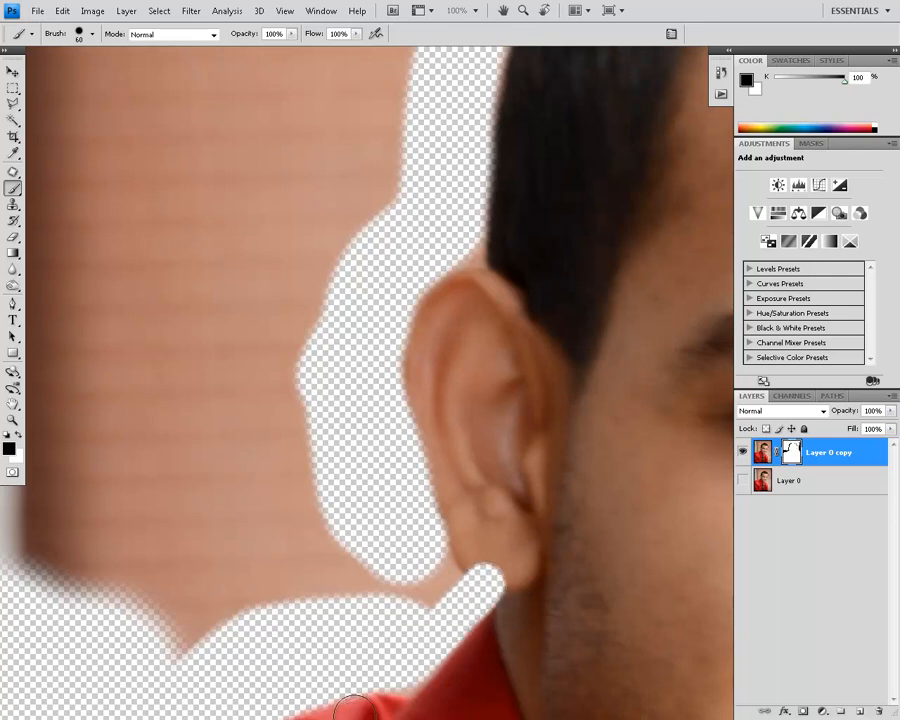
pyautogui.click(18, 437)
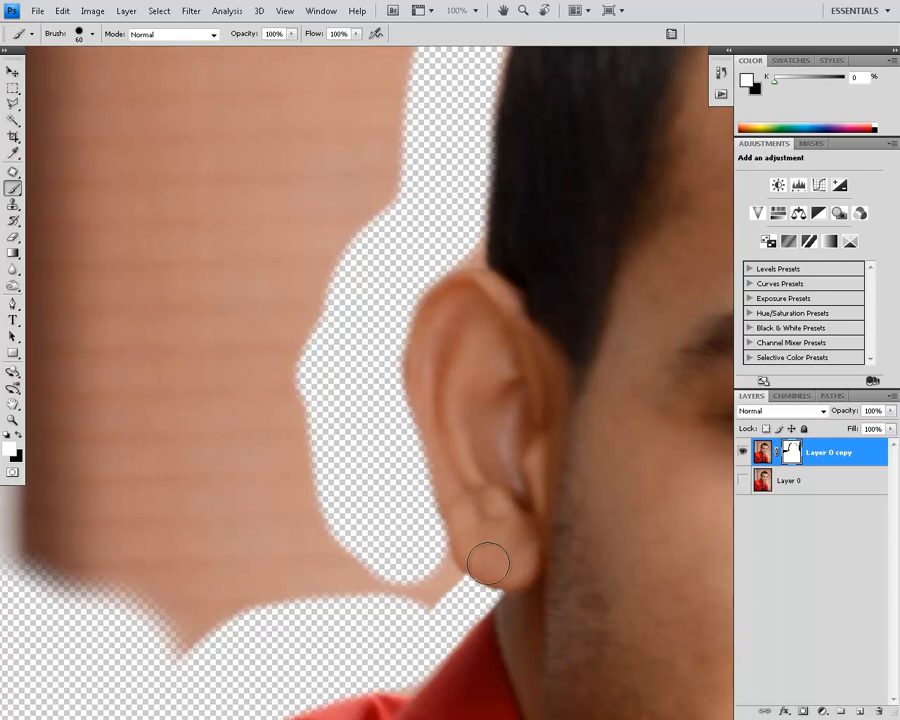
pyautogui.moveTo(507, 569); pyautogui.dragTo(486, 561)
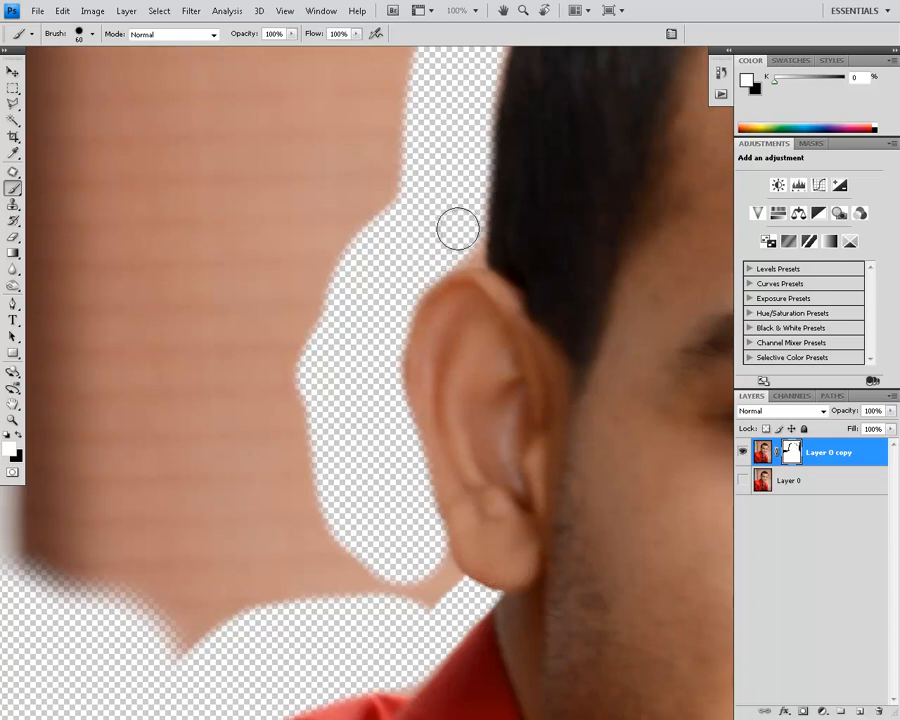
# Step: Mask out the sliver of backdrop between the ear's upper rim and the hair, and restore the clipped ear with white
pyautogui.press('x')
pyautogui.click(18, 436)
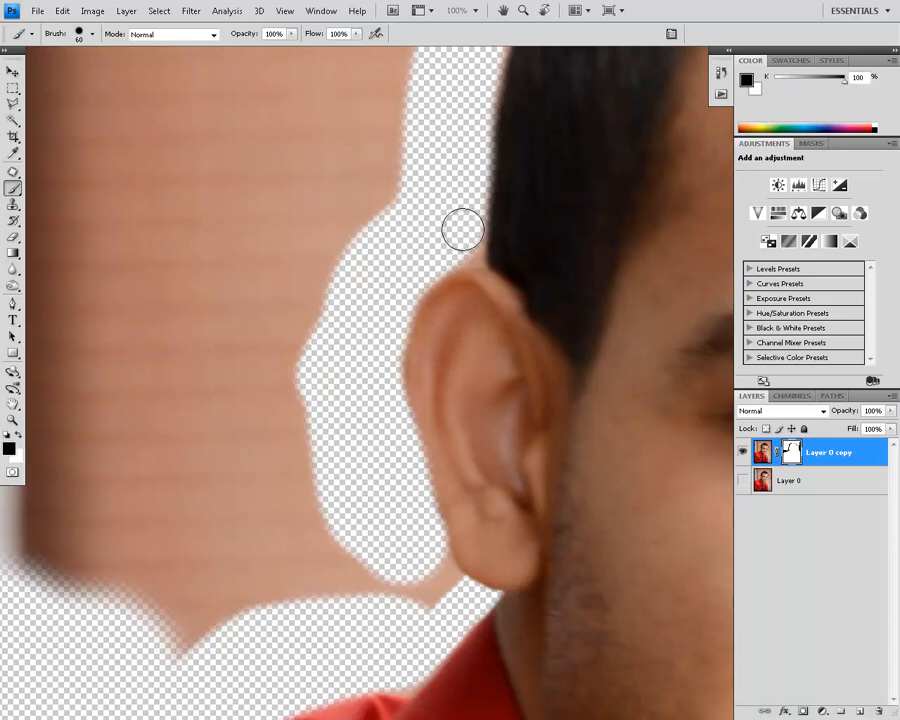
pyautogui.moveTo(462, 255); pyautogui.dragTo(466, 296)
pyautogui.press('x')
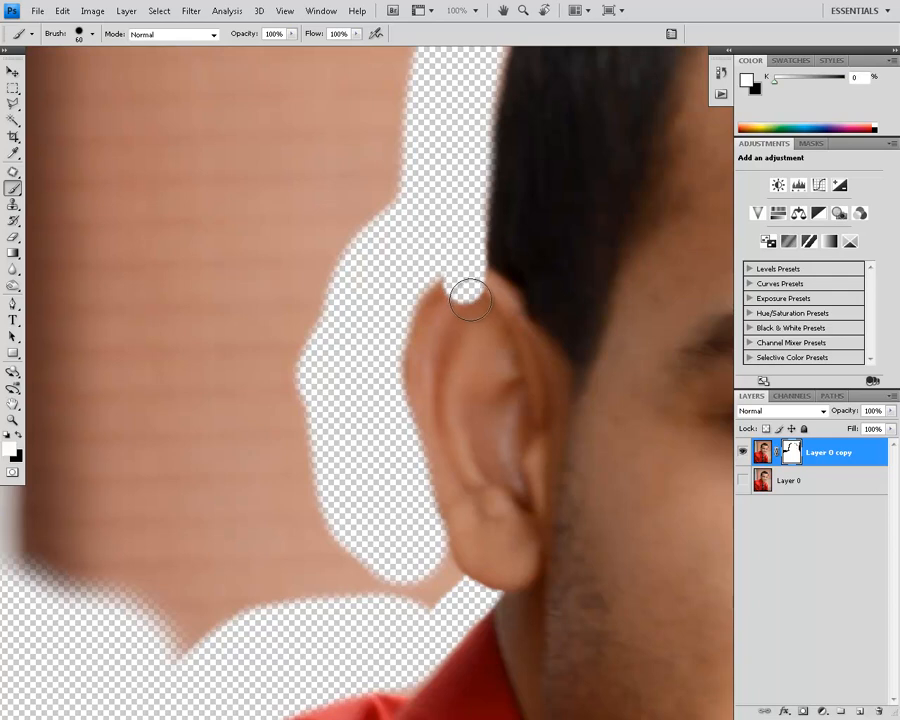
pyautogui.click(16, 436)
pyautogui.press('x')
pyautogui.press('x')
pyautogui.press('x')
pyautogui.press('x')
pyautogui.moveTo(451, 302); pyautogui.dragTo(456, 294)
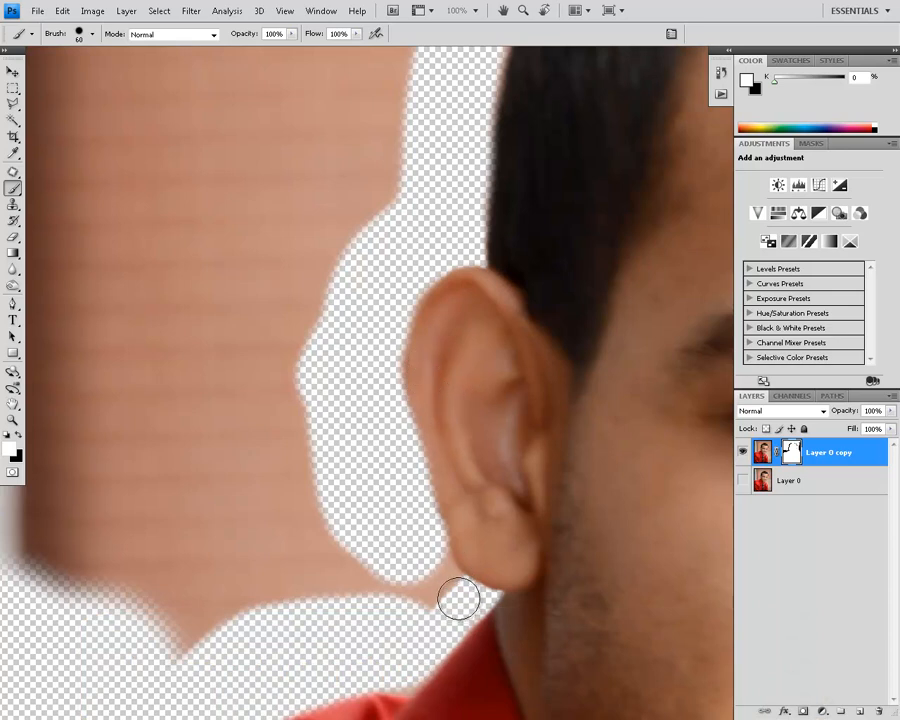
# Step: Mask out the strip of backdrop remaining beside and just below the left-hand earlobe in black
pyautogui.press('x')
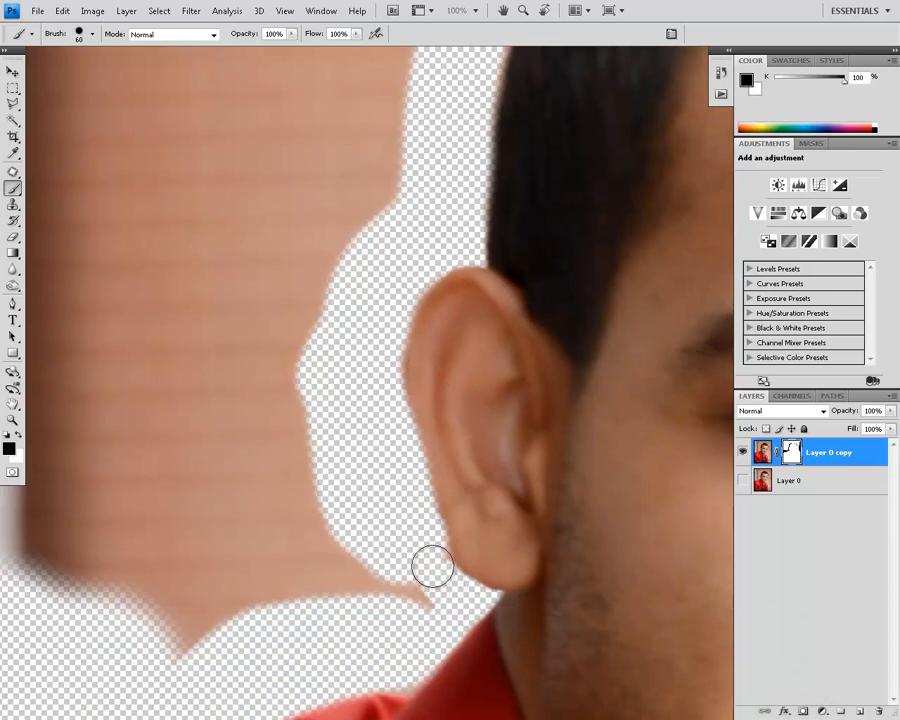
pyautogui.moveTo(422, 543)
pyautogui.mouseDown()
pyautogui.moveTo(435, 594)
pyautogui.moveTo(390, 583)
pyautogui.mouseUp()
# Step: Mask out the backdrop between the hair's side and the upper edge of the right-hand ear
pyautogui.press('space')
pyautogui.moveTo(425, 342)
pyautogui.mouseDown()
pyautogui.moveTo(327, 500)
pyautogui.moveTo(174, 675)
pyautogui.mouseUp()
pyautogui.moveTo(408, 392); pyautogui.dragTo(250, 620)
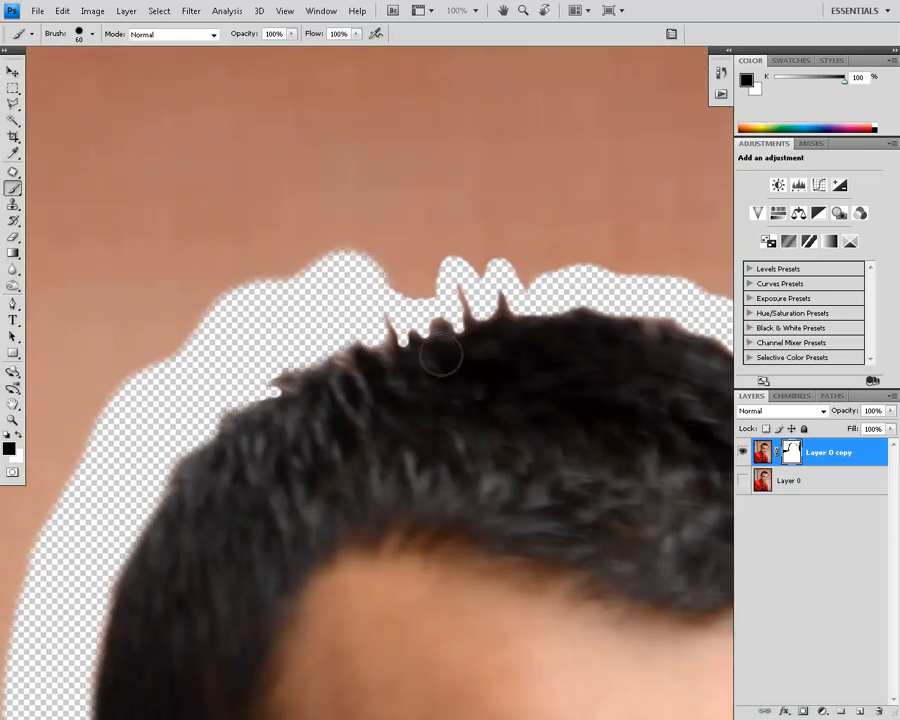
pyautogui.moveTo(380, 320)
pyautogui.mouseDown()
pyautogui.moveTo(446, 295)
pyautogui.moveTo(514, 287)
pyautogui.moveTo(336, 321)
pyautogui.mouseUp()
pyautogui.moveTo(391, 319)
pyautogui.mouseDown()
pyautogui.moveTo(471, 308)
pyautogui.moveTo(367, 323)
pyautogui.moveTo(302, 342)
pyautogui.moveTo(252, 373)
pyautogui.moveTo(204, 380)
pyautogui.mouseUp()
pyautogui.press('space')
pyautogui.moveTo(651, 510); pyautogui.dragTo(323, 414)
pyautogui.moveTo(469, 592); pyautogui.dragTo(346, 434)
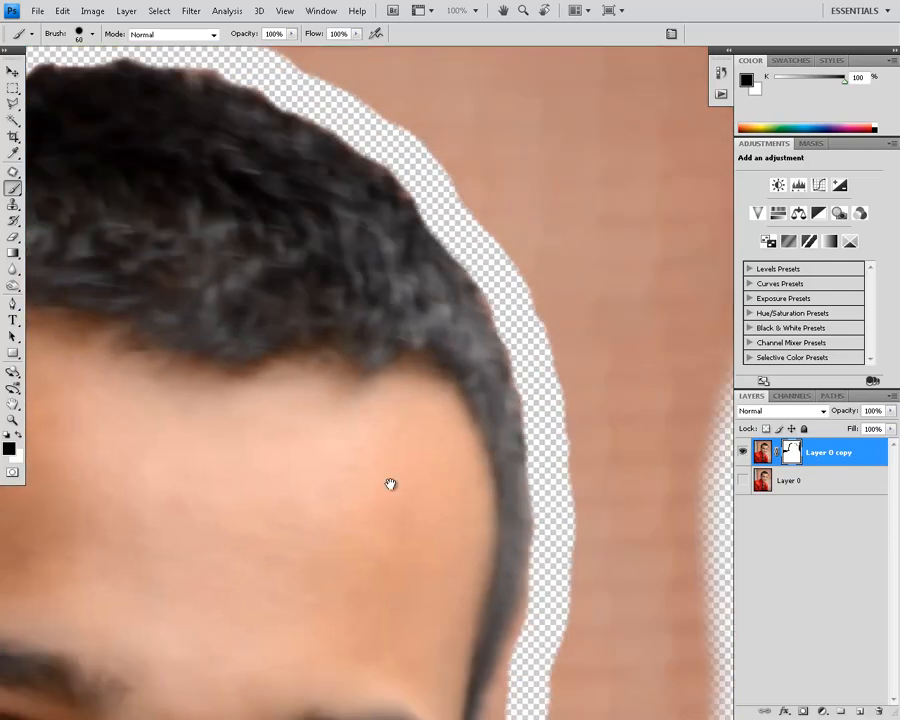
pyautogui.moveTo(455, 706); pyautogui.dragTo(369, 458)
pyautogui.moveTo(461, 280)
pyautogui.mouseDown()
pyautogui.moveTo(430, 396)
pyautogui.moveTo(400, 490)
pyautogui.mouseUp()
pyautogui.press('x')
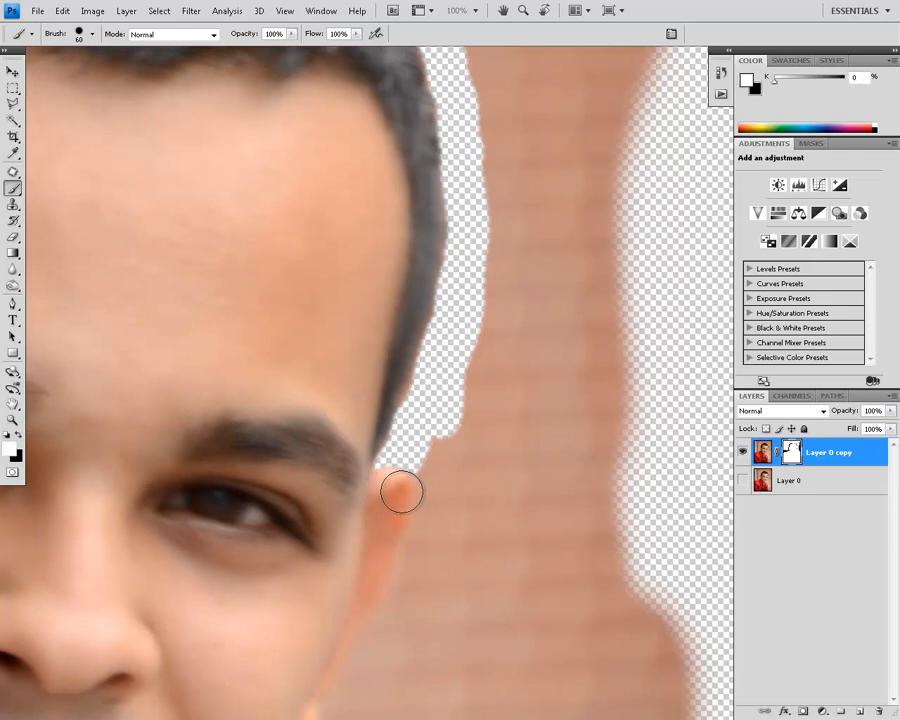
pyautogui.press('x')
pyautogui.moveTo(408, 446)
pyautogui.mouseDown()
pyautogui.moveTo(428, 458)
pyautogui.moveTo(440, 496)
pyautogui.moveTo(435, 490)
pyautogui.moveTo(422, 560)
pyautogui.moveTo(506, 370)
pyautogui.moveTo(482, 366)
pyautogui.moveTo(430, 490)
pyautogui.moveTo(438, 462)
pyautogui.moveTo(397, 533)
pyautogui.moveTo(390, 584)
pyautogui.moveTo(352, 606)
pyautogui.moveTo(340, 635)
pyautogui.moveTo(384, 487)
pyautogui.mouseUp()
# Step: Enlarge the brush to 500 px, mask out the backdrop beside the left-hand ear, and restore the overpainted shoulder with white
pyautogui.press('space')
pyautogui.hotkey('ctrl', '+')
pyautogui.hotkey('ctrl', '-')
pyautogui.hotkey('ctrl', '-')
pyautogui.hotkey('ctrl', '-')
pyautogui.hotkey('ctrl', '-')
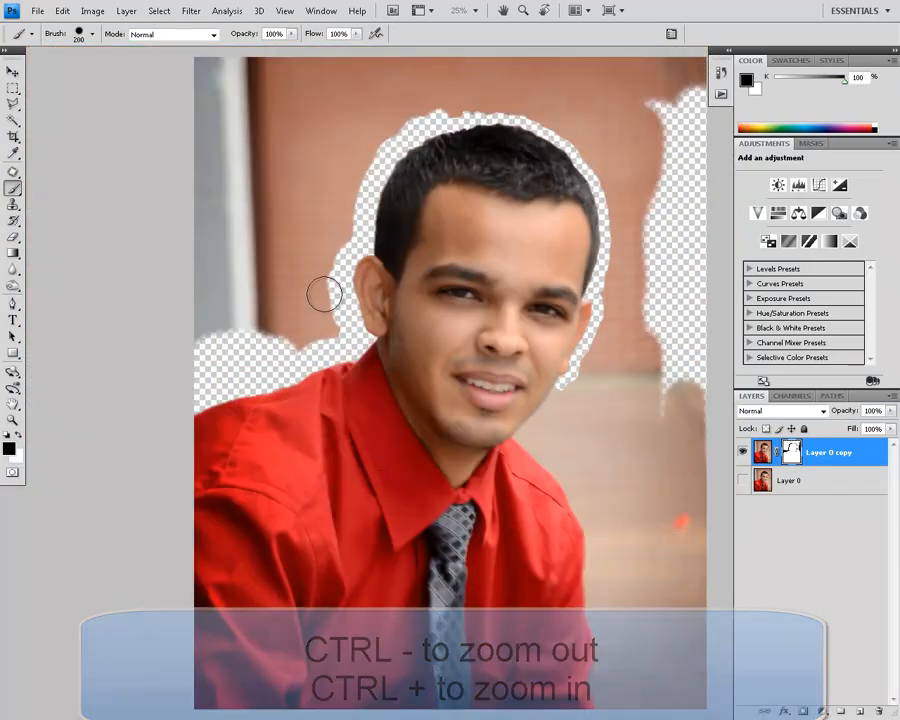
pyautogui.press(']')
pyautogui.press(']')
pyautogui.press(']')
pyautogui.press(']')
pyautogui.press(']')
pyautogui.press(']')
pyautogui.press(']')
pyautogui.moveTo(305, 313)
pyautogui.mouseDown()
pyautogui.moveTo(281, 311)
pyautogui.moveTo(249, 201)
pyautogui.moveTo(218, 175)
pyautogui.mouseUp()
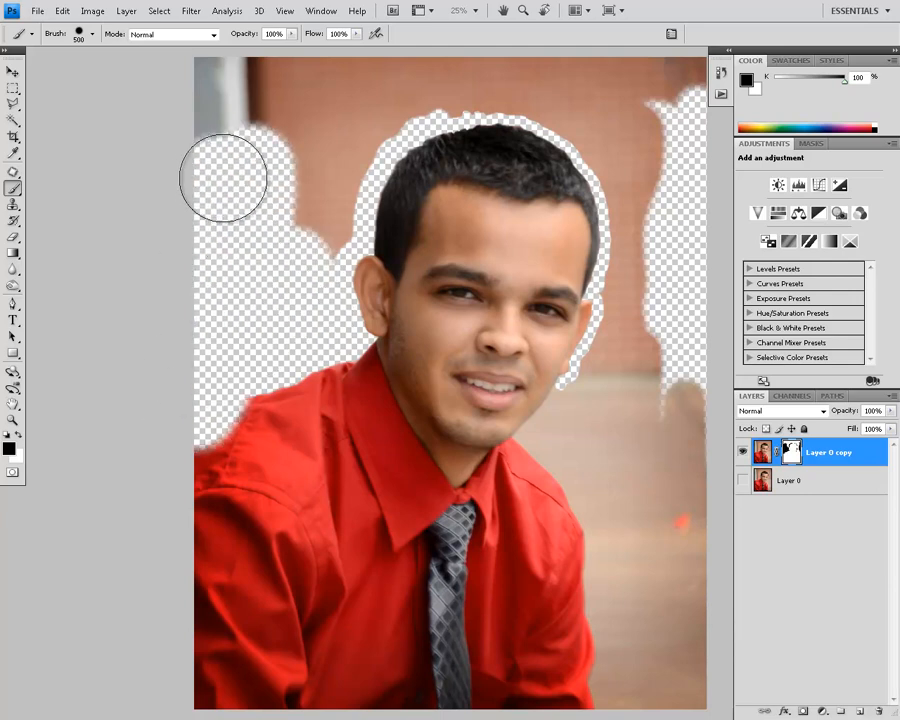
pyautogui.press('x')
pyautogui.moveTo(263, 416); pyautogui.dragTo(161, 473)
# Step: Mask out the remaining backdrop above the head and down past the right-hand ear in black
pyautogui.press('x')
pyautogui.moveTo(273, 205)
pyautogui.mouseDown()
pyautogui.moveTo(297, 237)
pyautogui.moveTo(315, 167)
pyautogui.moveTo(307, 238)
pyautogui.moveTo(382, 60)
pyautogui.moveTo(221, 100)
pyautogui.moveTo(181, 157)
pyautogui.mouseUp()
pyautogui.moveTo(375, 70)
pyautogui.mouseDown()
pyautogui.moveTo(416, 74)
pyautogui.moveTo(401, 86)
pyautogui.moveTo(530, 86)
pyautogui.mouseUp()
pyautogui.moveTo(600, 100); pyautogui.dragTo(597, 106)
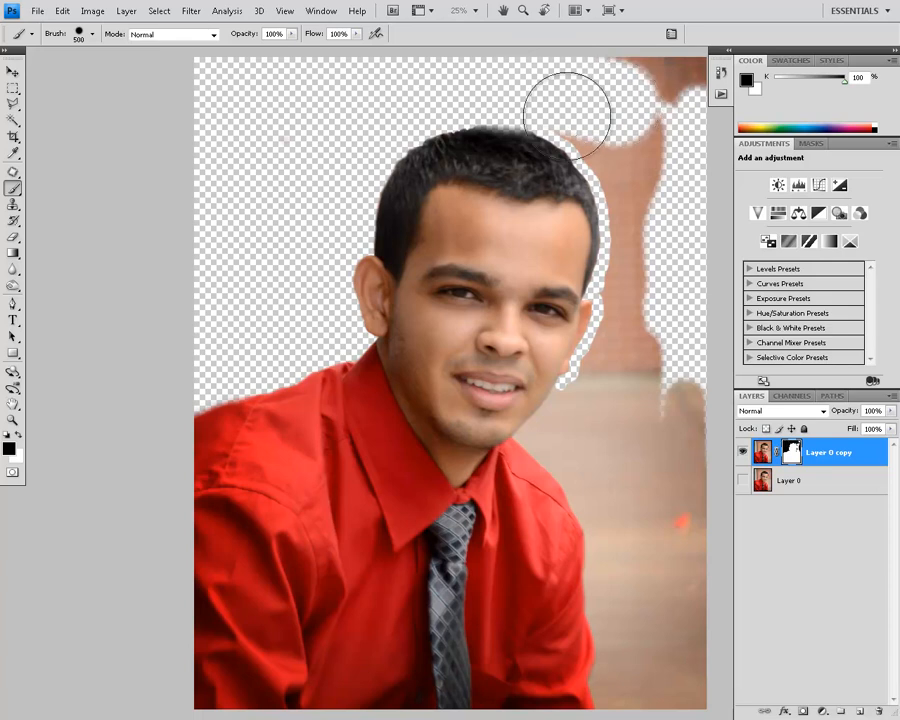
pyautogui.moveTo(670, 95)
pyautogui.mouseDown()
pyautogui.moveTo(702, 85)
pyautogui.moveTo(686, 230)
pyautogui.moveTo(696, 304)
pyautogui.moveTo(639, 163)
pyautogui.moveTo(616, 124)
pyautogui.moveTo(591, 110)
pyautogui.moveTo(637, 178)
pyautogui.moveTo(633, 432)
pyautogui.mouseUp()
# Step: Restore the faded hair at the head's top and right-hand side with white, reducing the brush to 70 px
pyautogui.press('x')
pyautogui.press(']')
pyautogui.press(']')
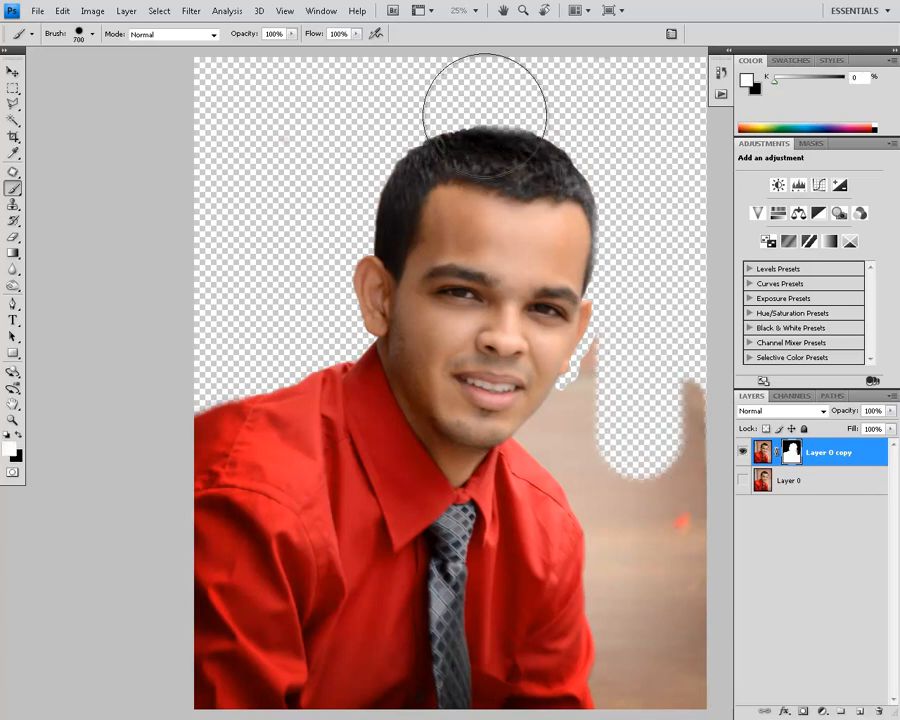
pyautogui.press('[')
pyautogui.press('[')
pyautogui.press('[')
pyautogui.press('[')
pyautogui.press('[')
pyautogui.press('[')
pyautogui.press('[')
pyautogui.press('[')
pyautogui.press('[')
pyautogui.press('[')
pyautogui.press('[')
pyautogui.press('[')
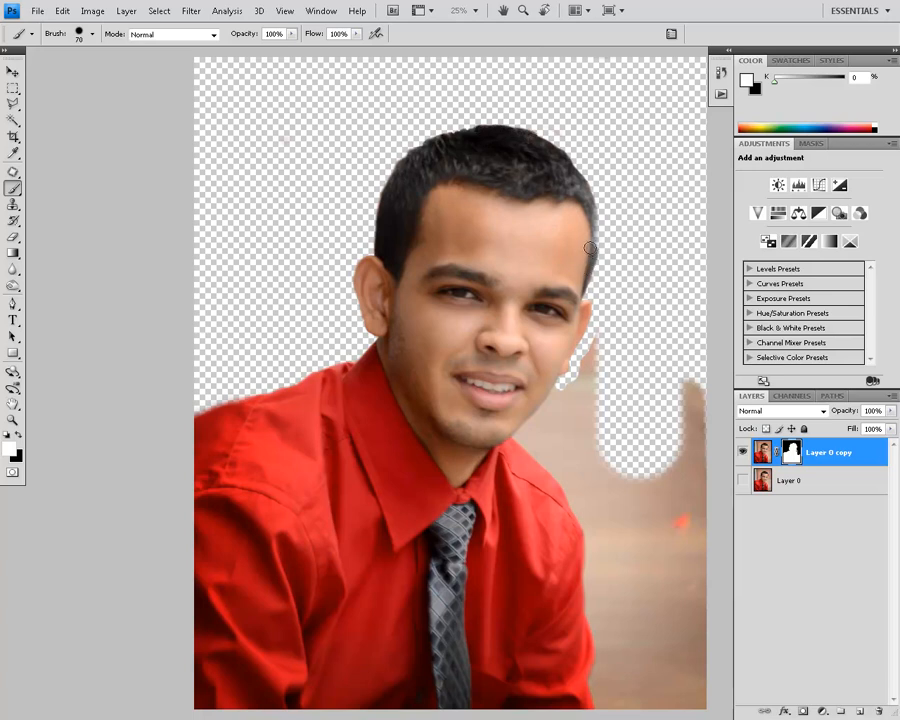
pyautogui.moveTo(593, 249); pyautogui.dragTo(591, 198)
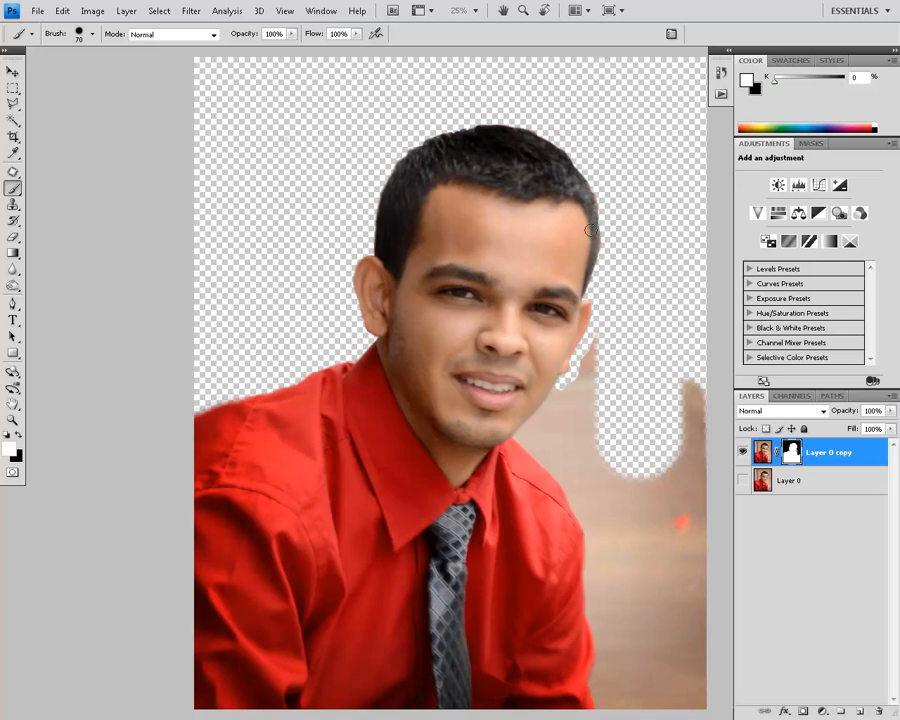
# Step: Mask out the fringe beside the hair in black, and clear the backdrop beside the shirt with the brush enlarged to at least 150 px
pyautogui.press('x')
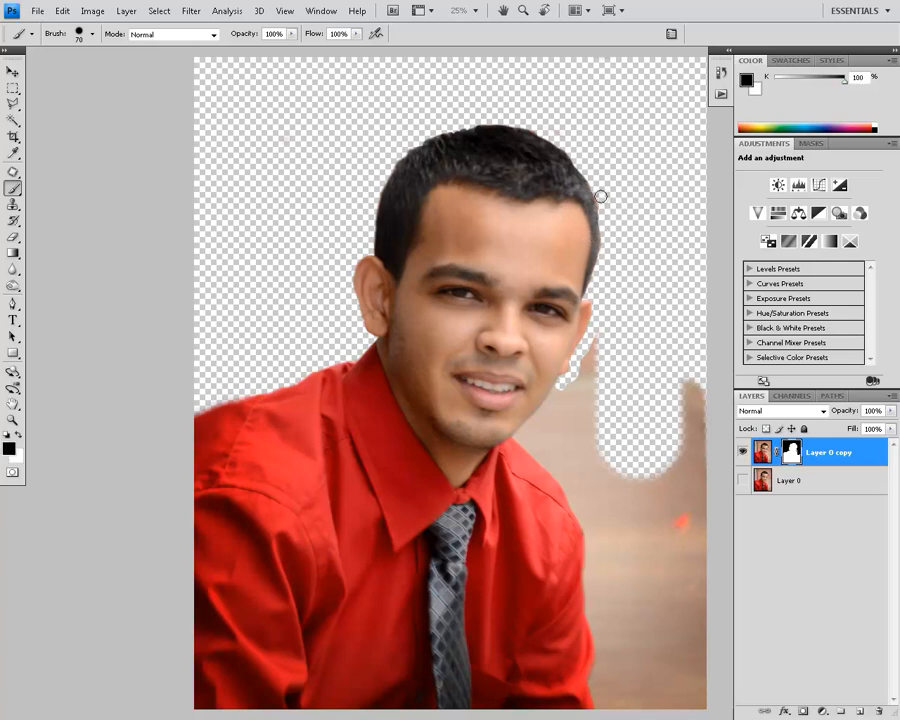
pyautogui.moveTo(607, 213); pyautogui.dragTo(602, 202)
pyautogui.press(']')
pyautogui.press(']')
pyautogui.press(']')
pyautogui.press(']')
pyautogui.press(']')
pyautogui.press(']')
pyautogui.press(']')
pyautogui.press(']')
pyautogui.press(']')
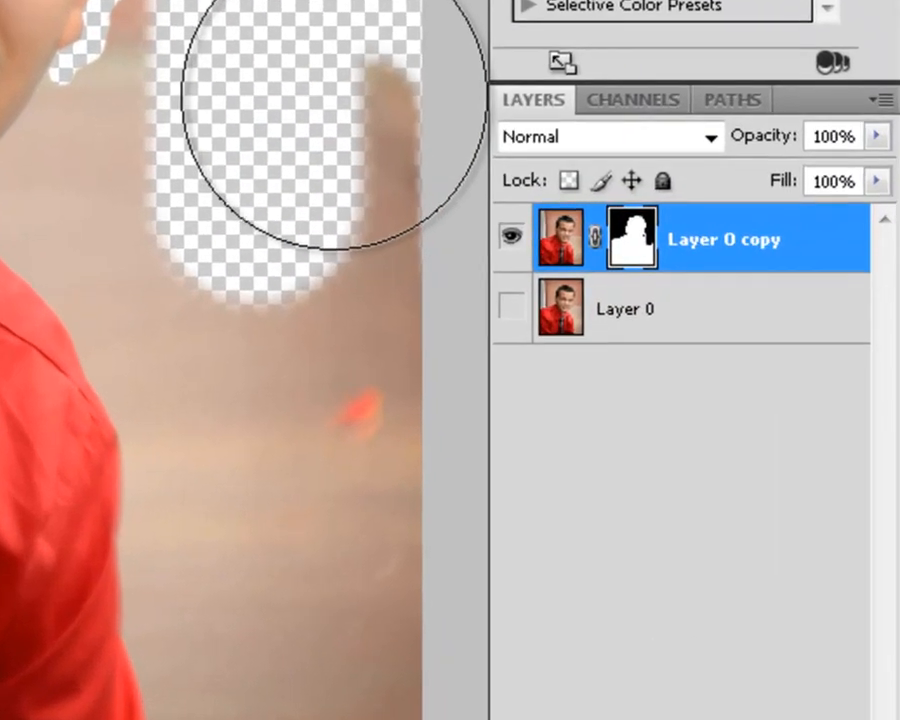
pyautogui.moveTo(503, 282)
pyautogui.mouseDown()
pyautogui.moveTo(536, 603)
pyautogui.moveTo(510, 700)
pyautogui.moveTo(500, 624)
pyautogui.mouseUp()
pyautogui.moveTo(297, 690)
pyautogui.mouseDown()
pyautogui.moveTo(275, 492)
pyautogui.moveTo(207, 175)
pyautogui.moveTo(266, 52)
pyautogui.mouseUp()
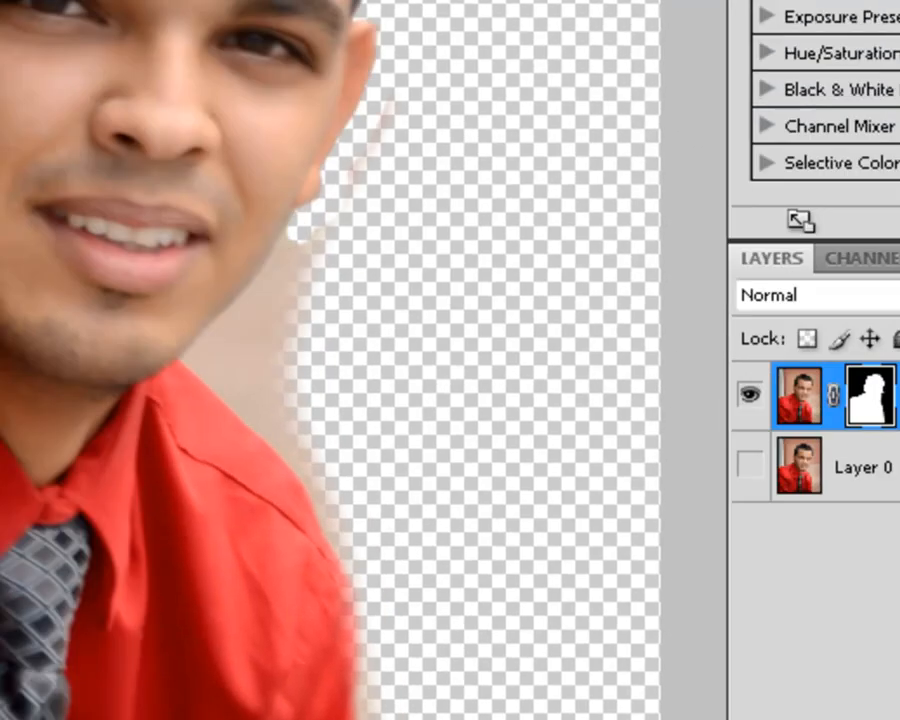
# Step: Save the image as a new file named "Senior Photo 1cut out background"
pyautogui.click(4, 4)
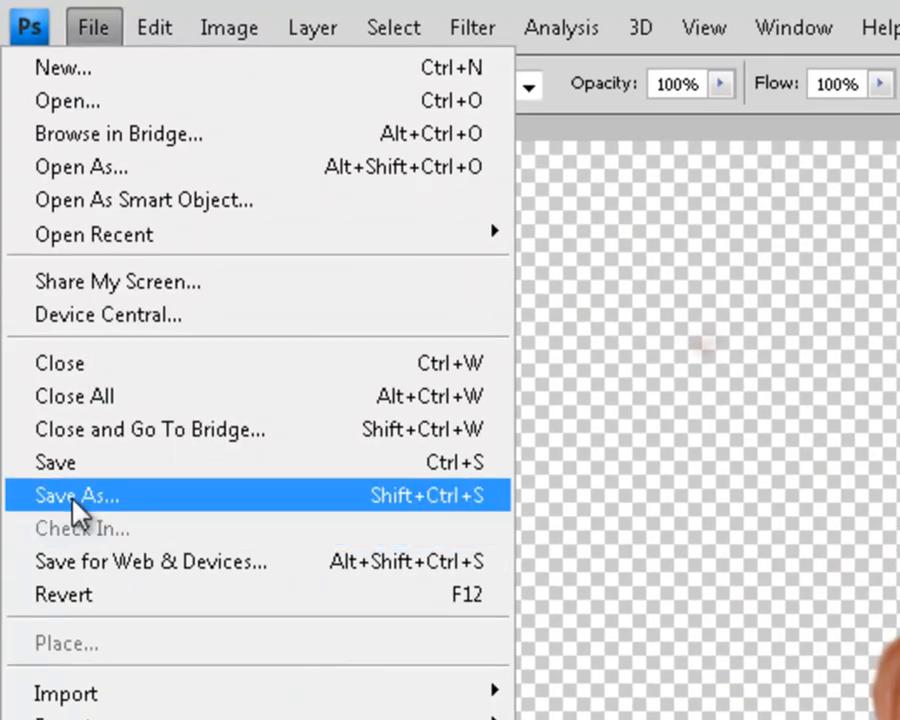
pyautogui.click(75, 507)
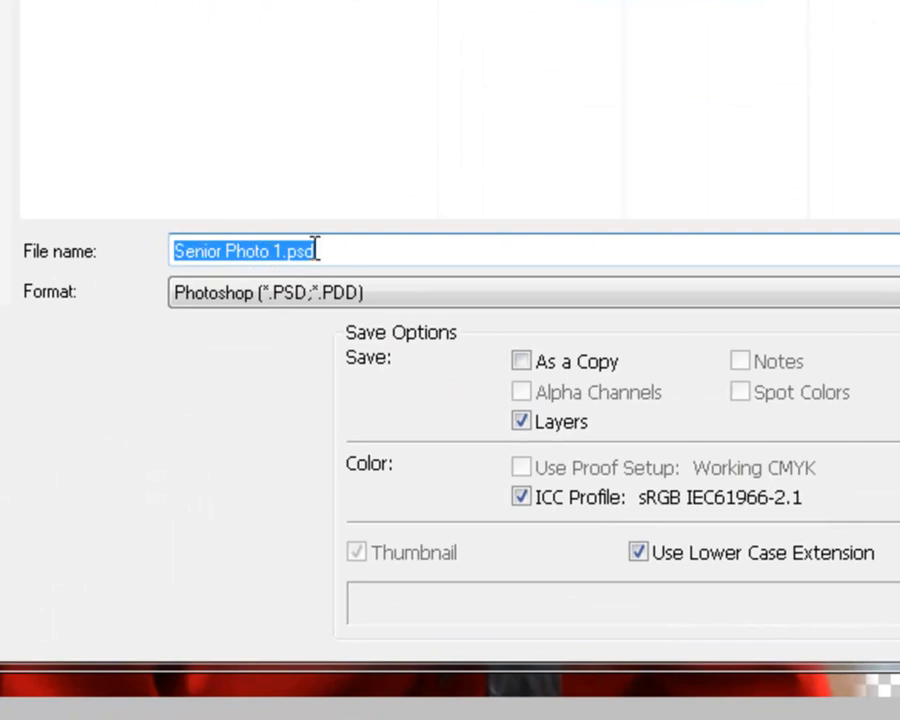
pyautogui.click(353, 255)
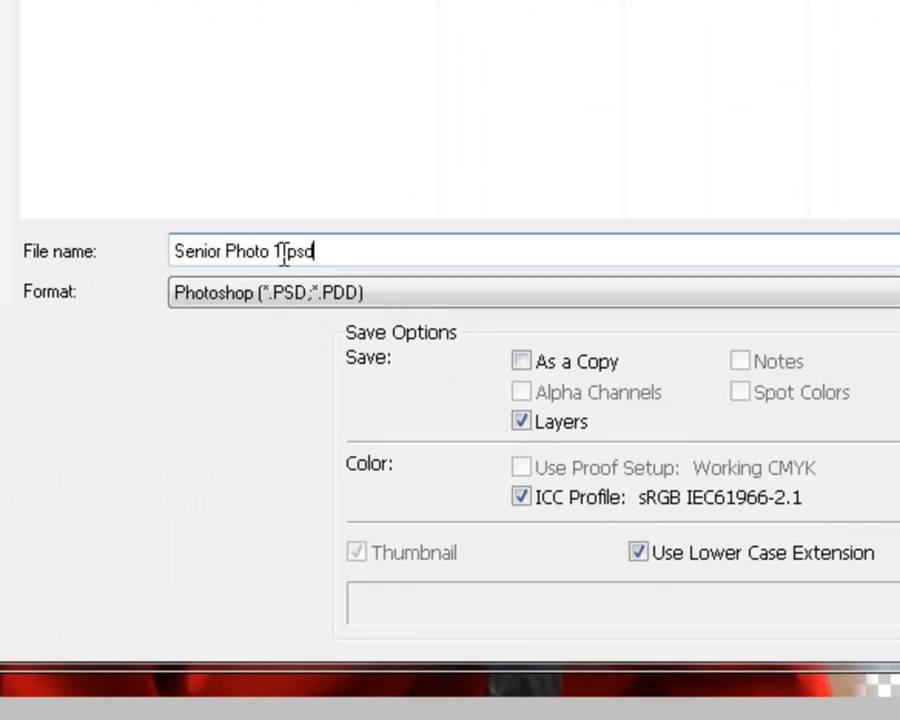
pyautogui.moveTo(284, 252); pyautogui.dragTo(512, 218)
pyautogui.write('cut out backgroun')
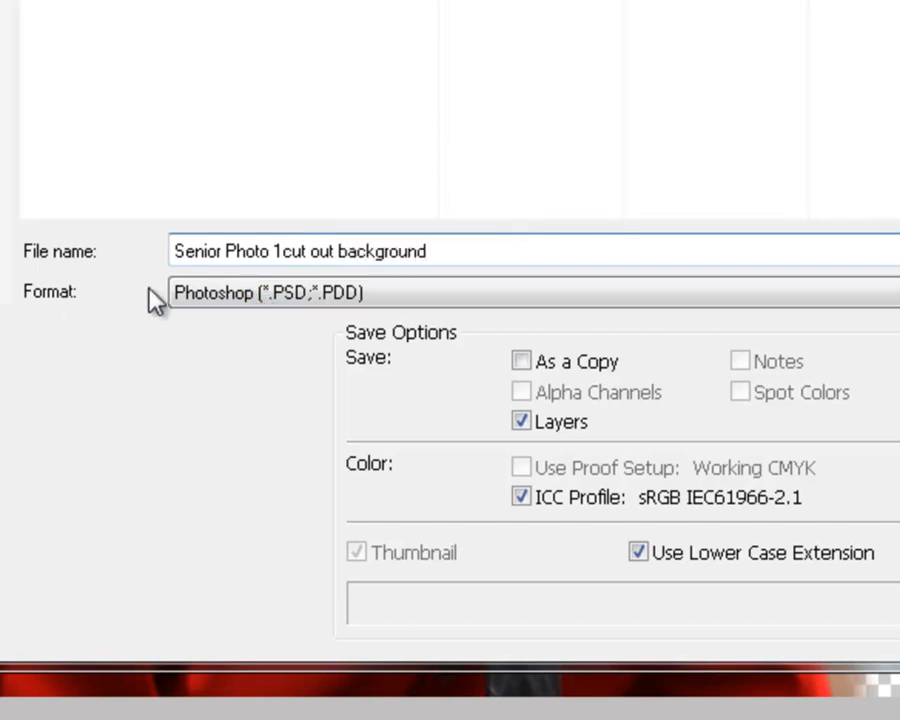
# Step: Choose PNG as the file format and finish saving with Interlace set to None
pyautogui.click(237, 303)
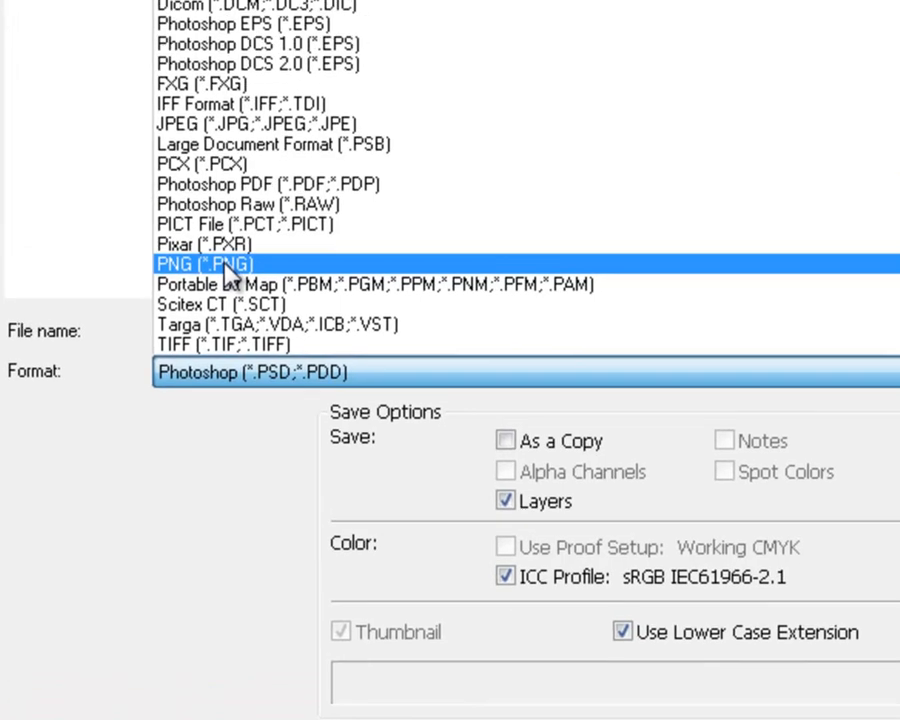
pyautogui.click(240, 186)
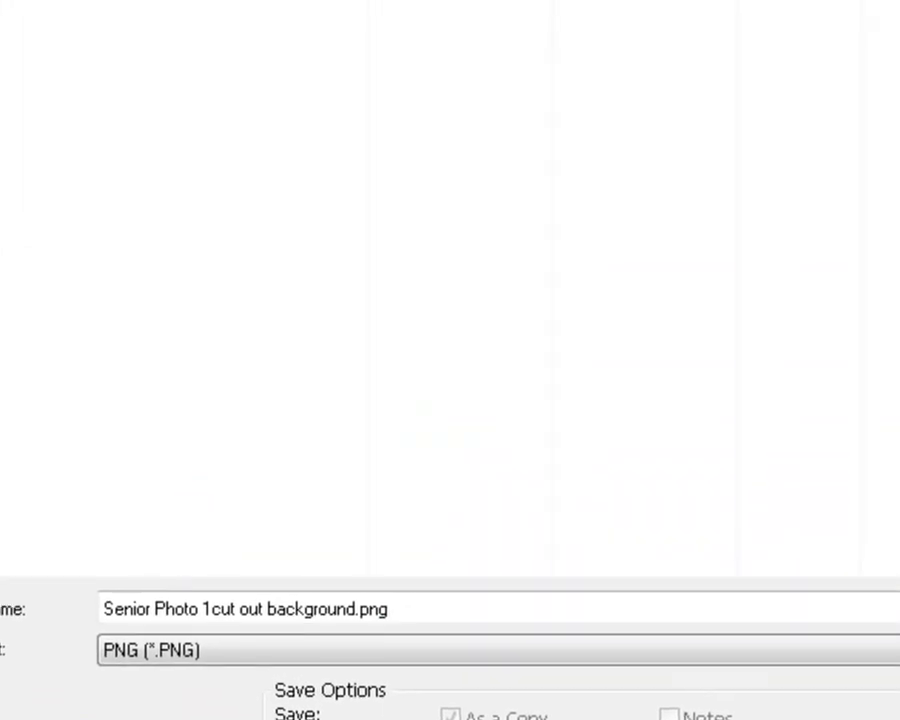
pyautogui.press('Return')
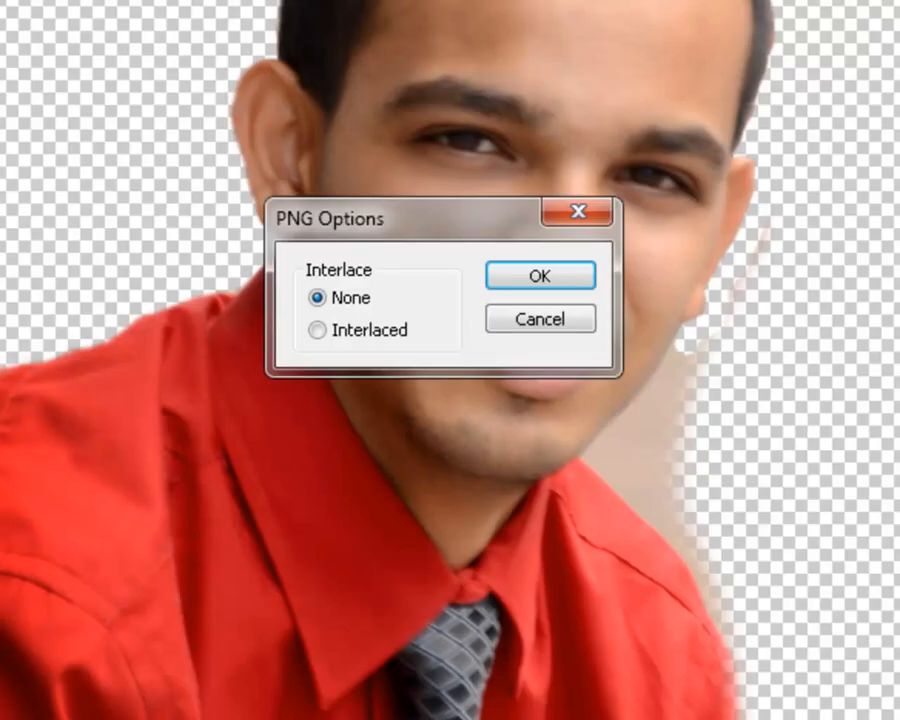
pyautogui.click(552, 284)
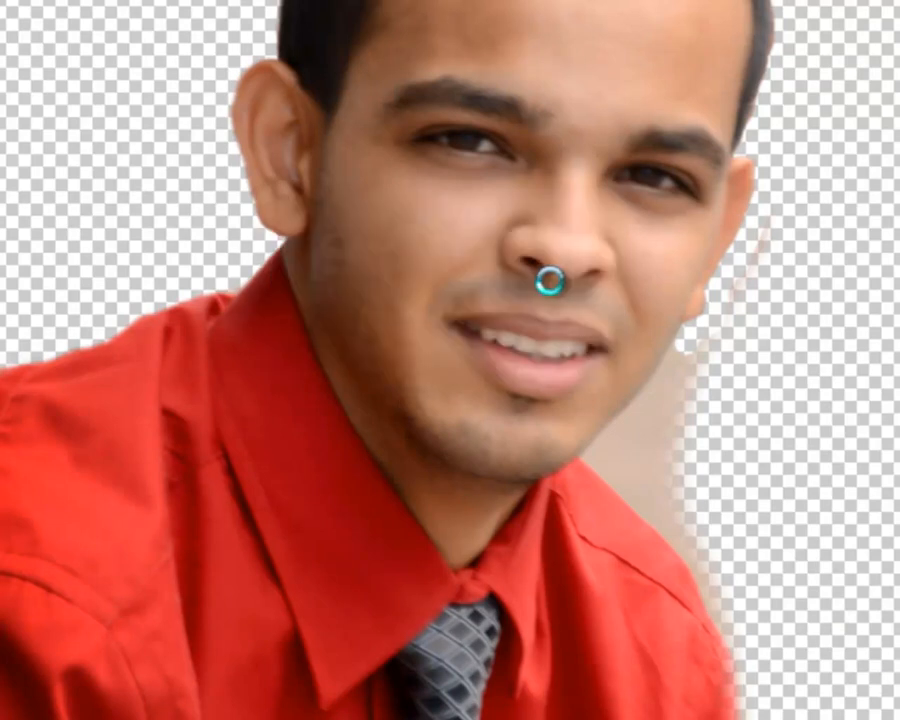